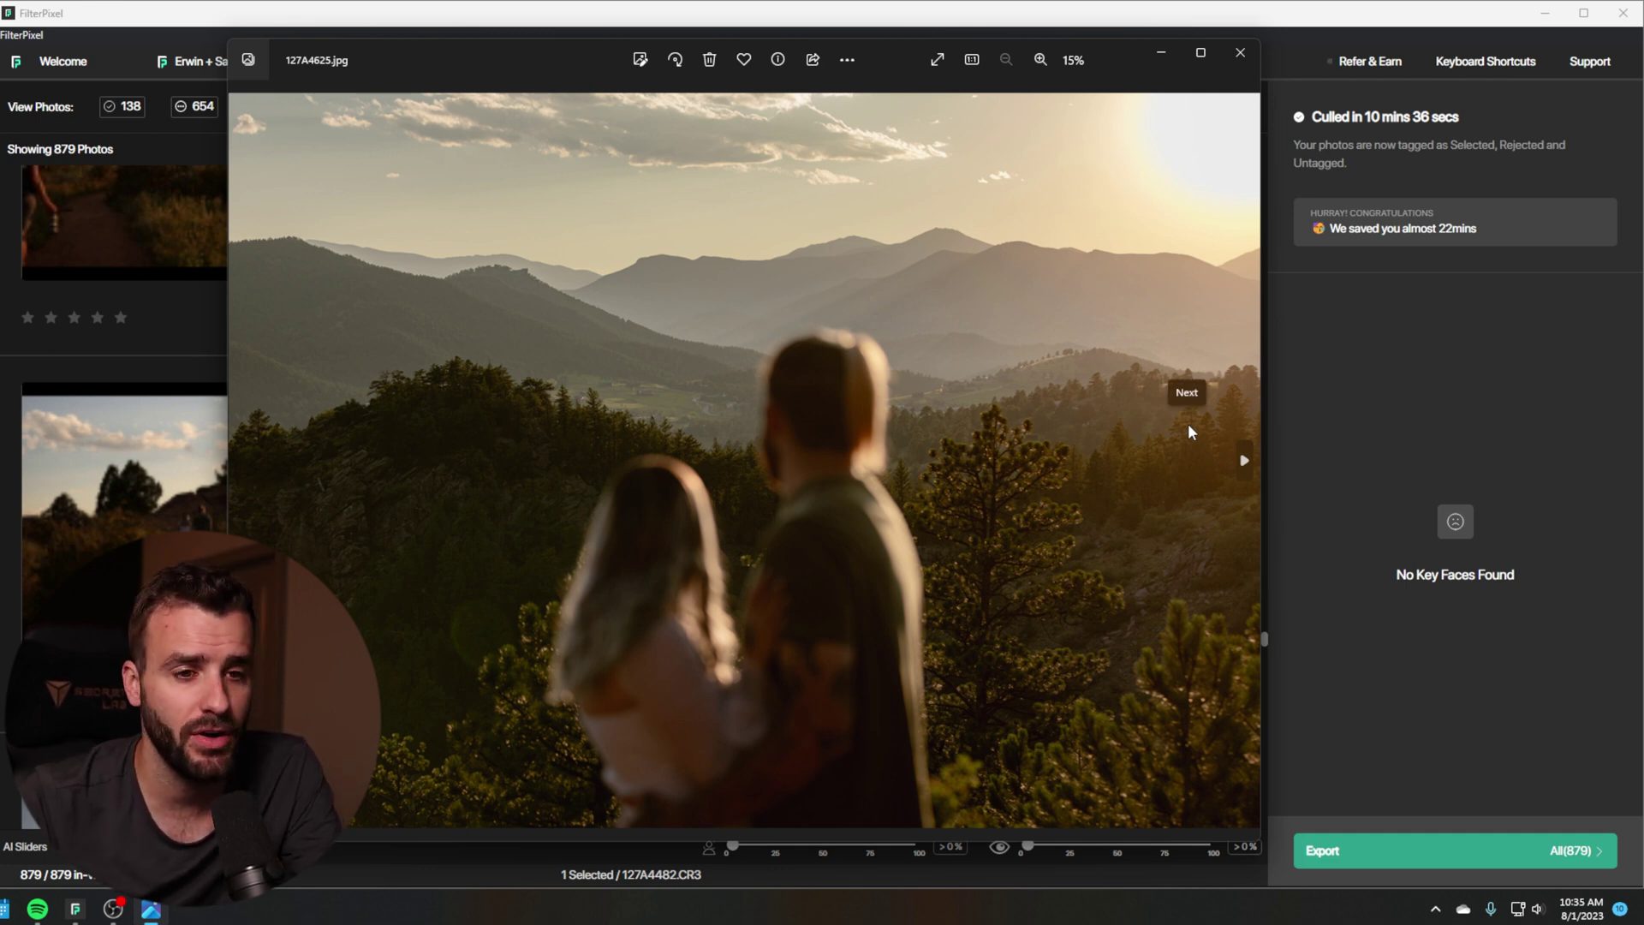
Step: Minimize the separate photo viewer and switch to the wedding gallery's 2144 accepted photos
click(1162, 56)
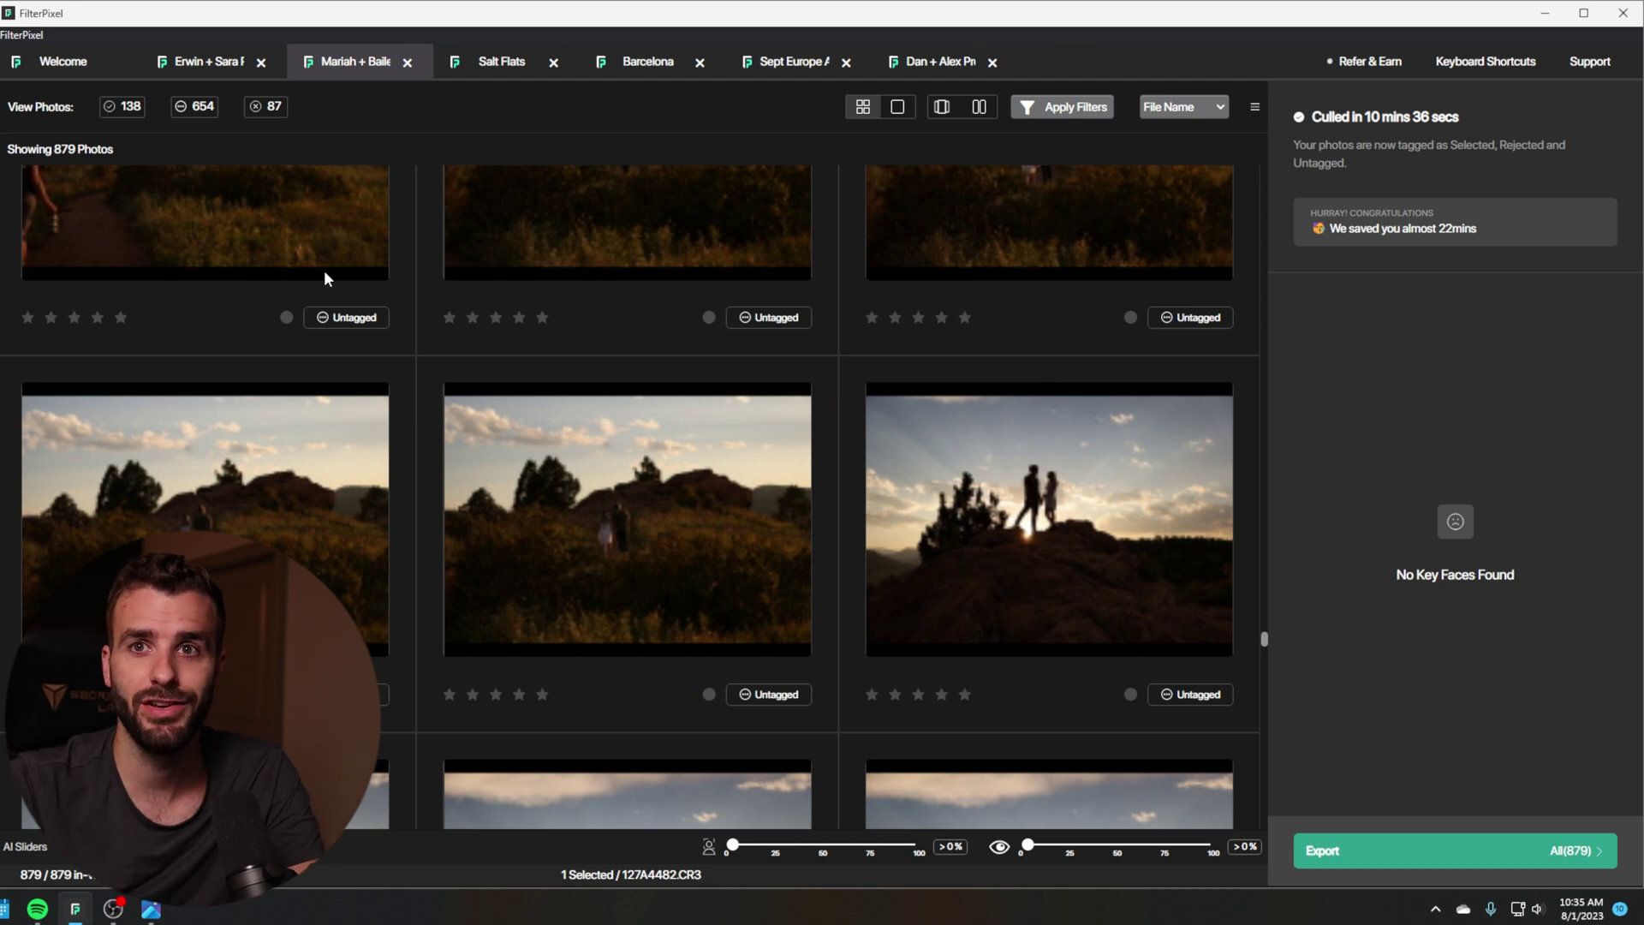
click(206, 62)
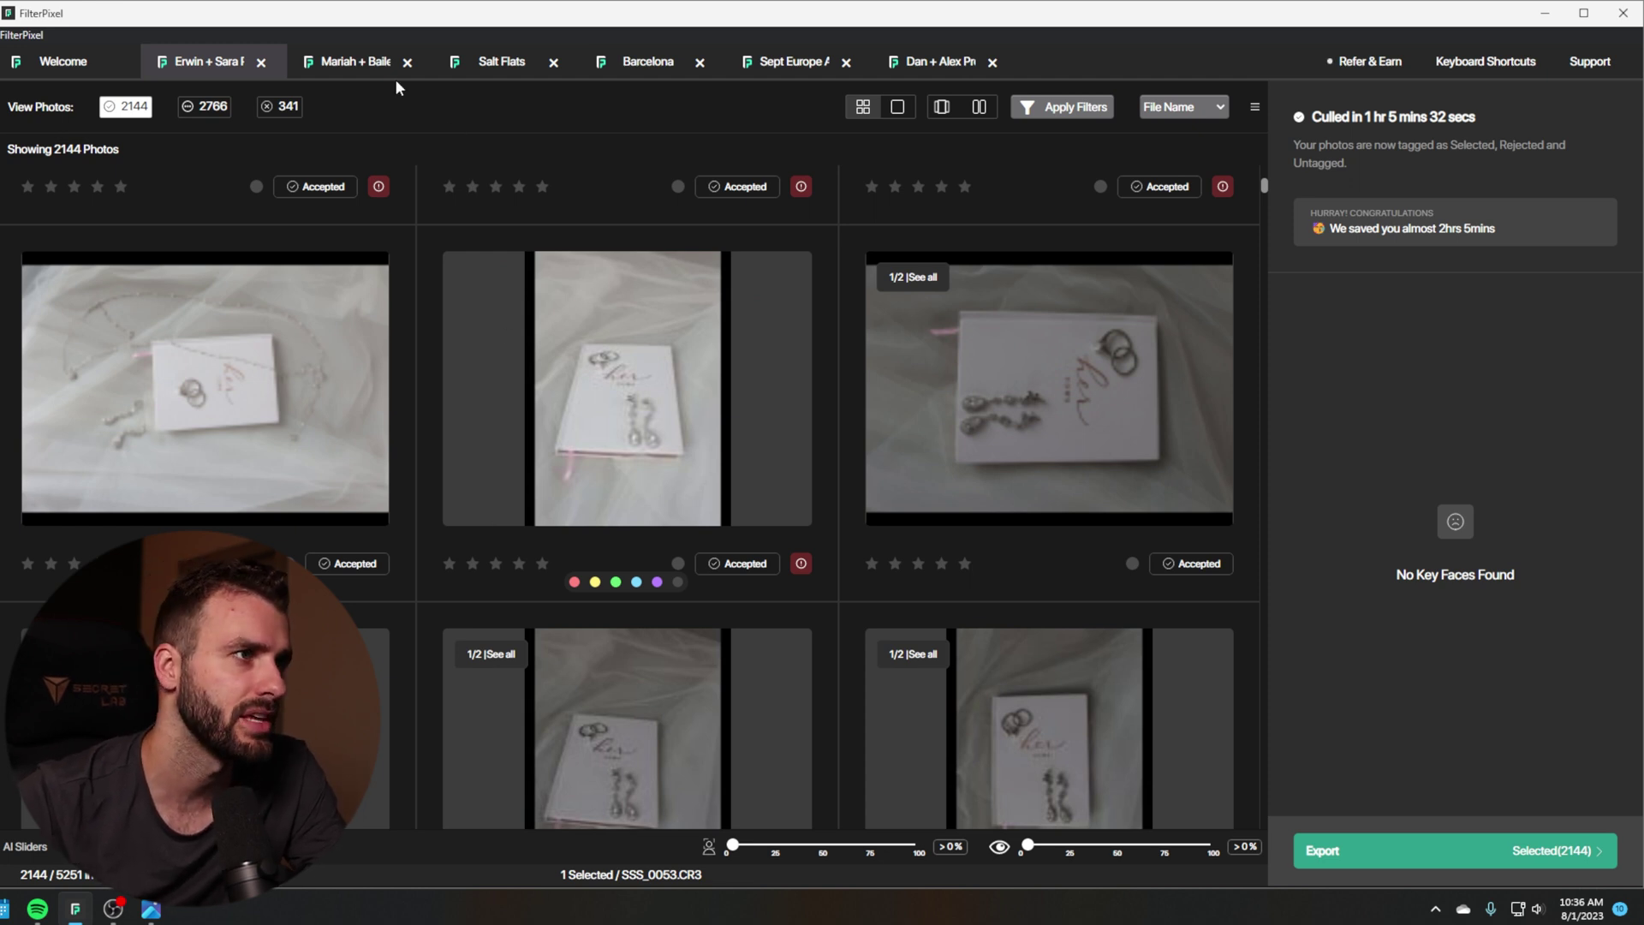
Step: In the 879-photo couple's gallery, inspect a rejected out-of-focus photo up close, then return to the grid
click(364, 75)
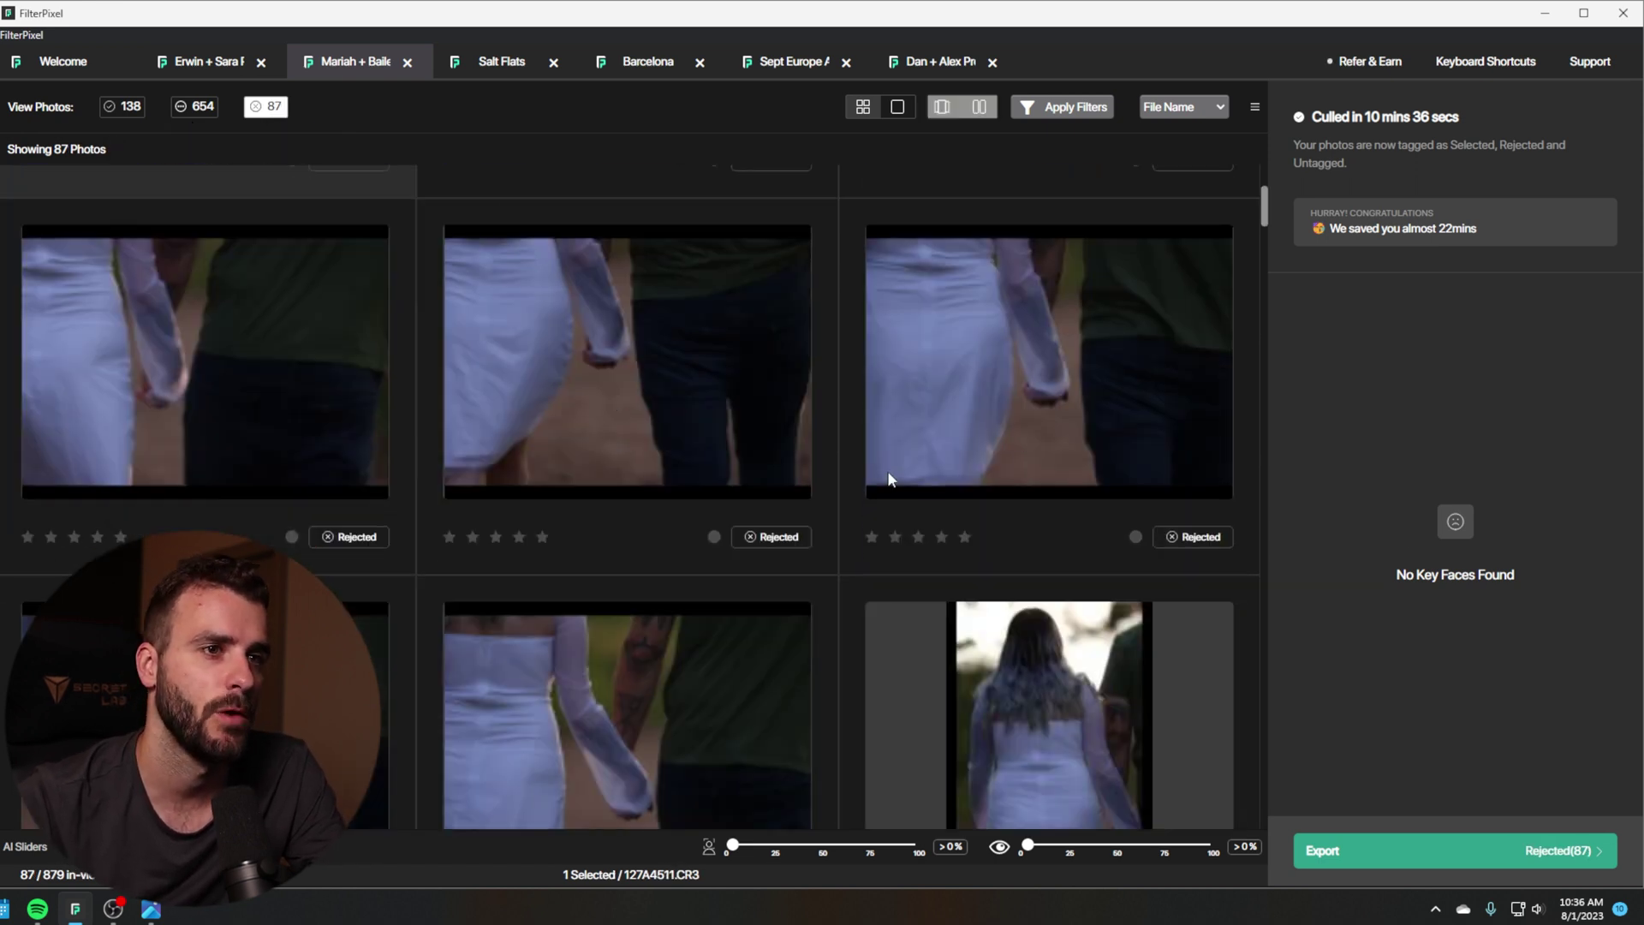
double_click(1154, 695)
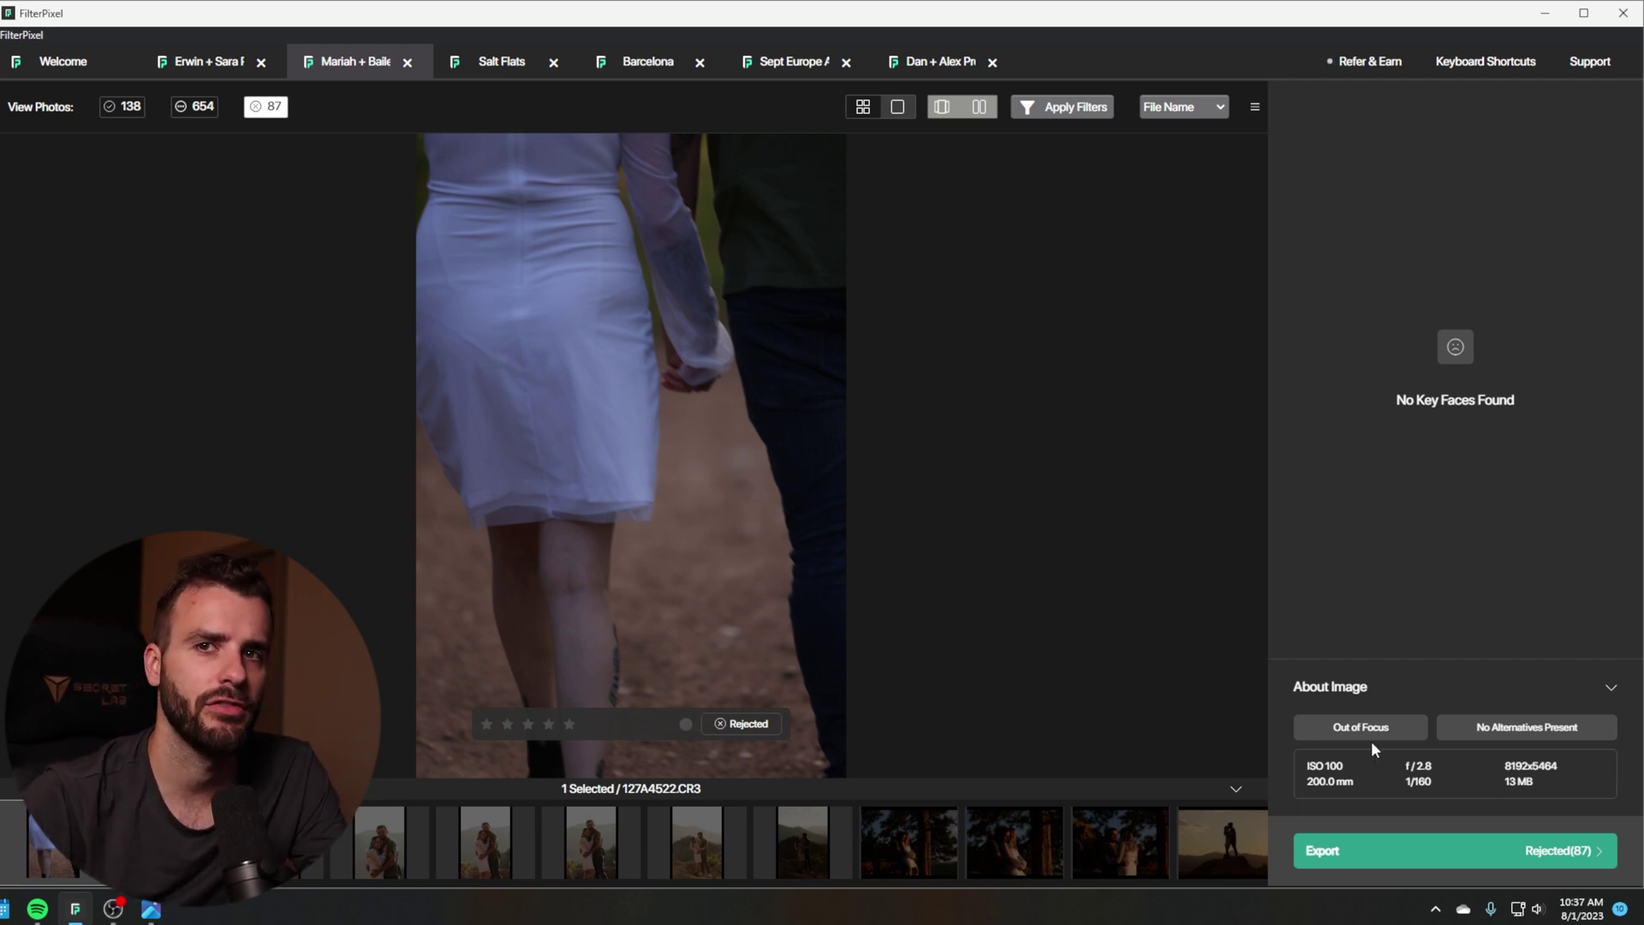
double_click(638, 293)
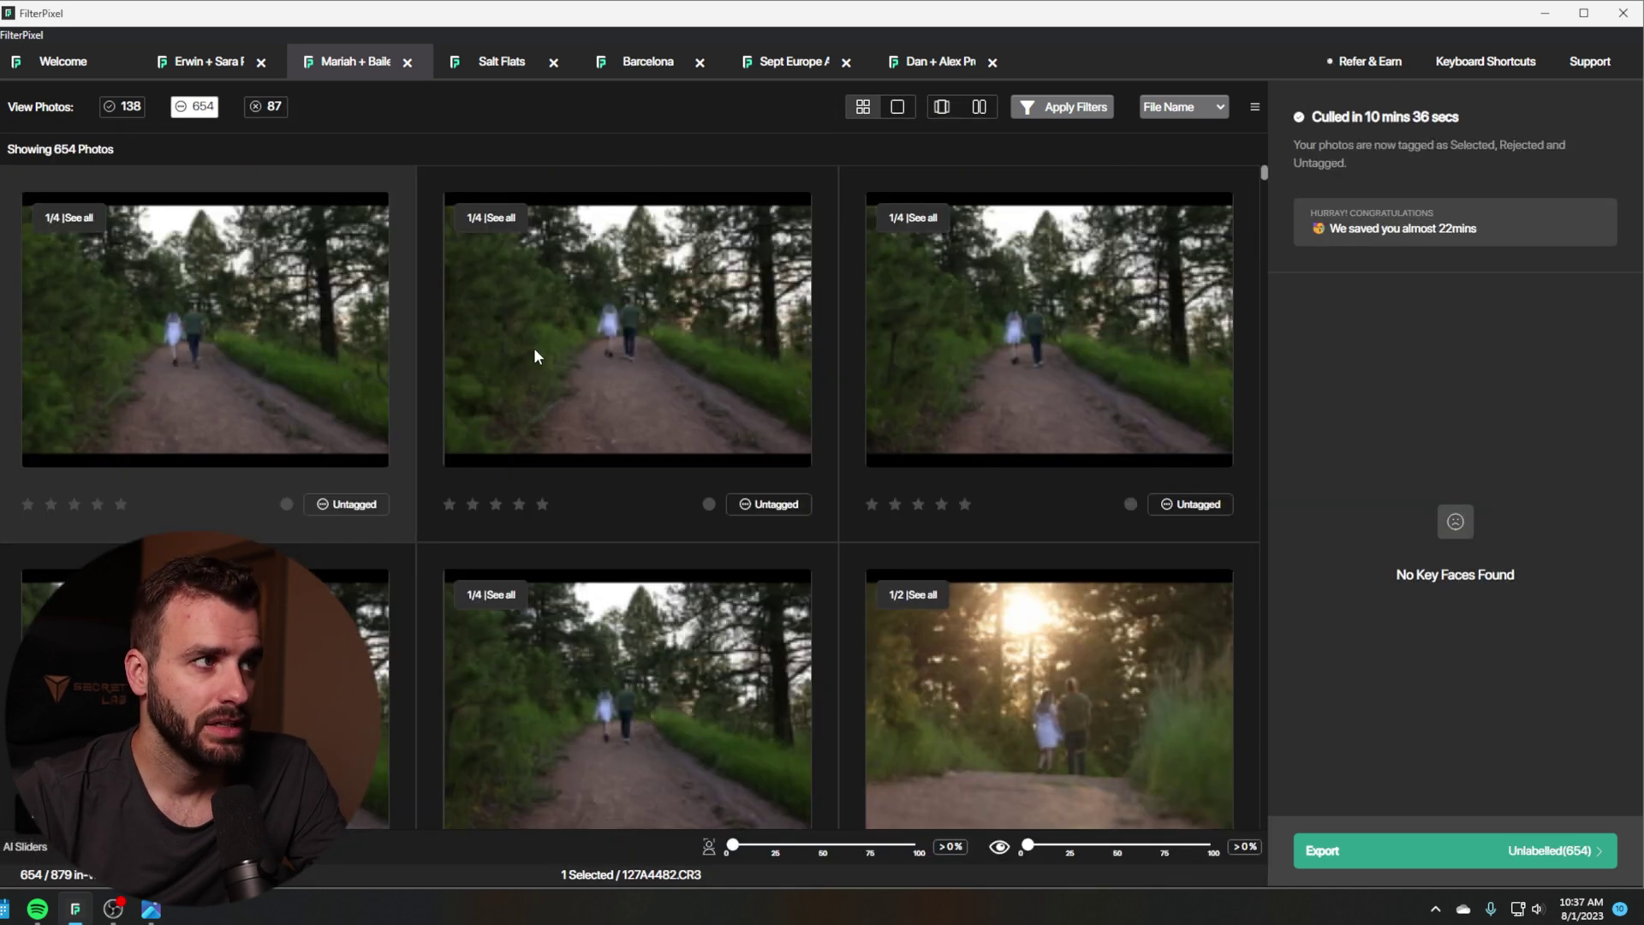
Step: Browse the 654 untagged photos, then go back to the 5251-photo wedding gallery
scroll(535, 356, down, 4)
scroll(656, 392, down, 8)
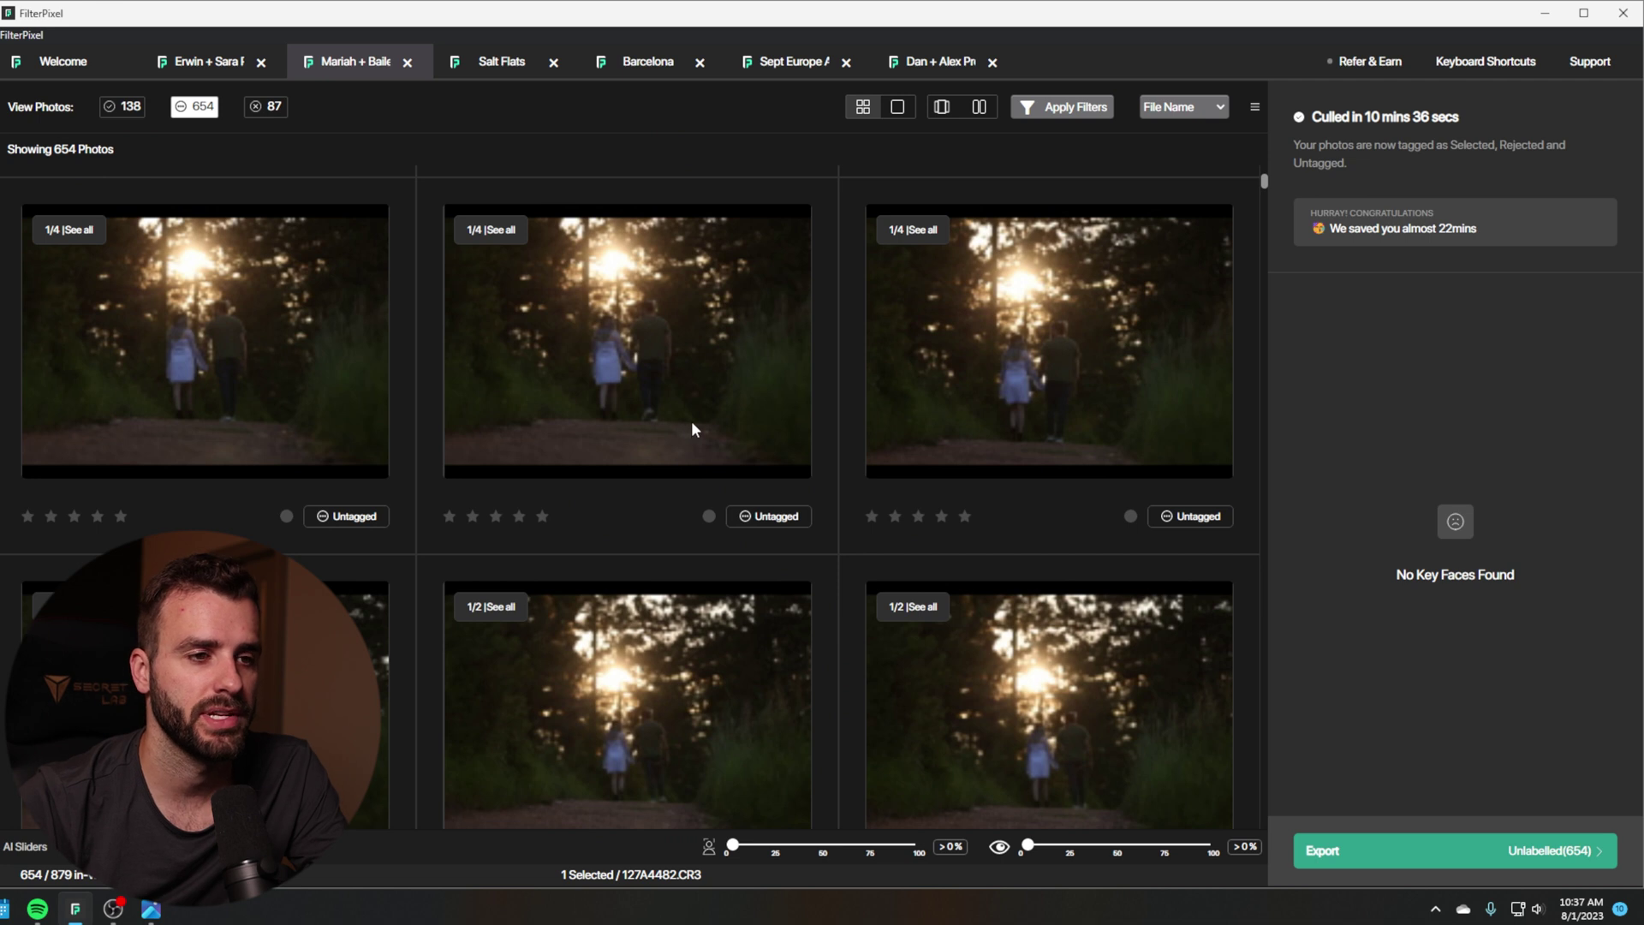
scroll(692, 420, down, 4)
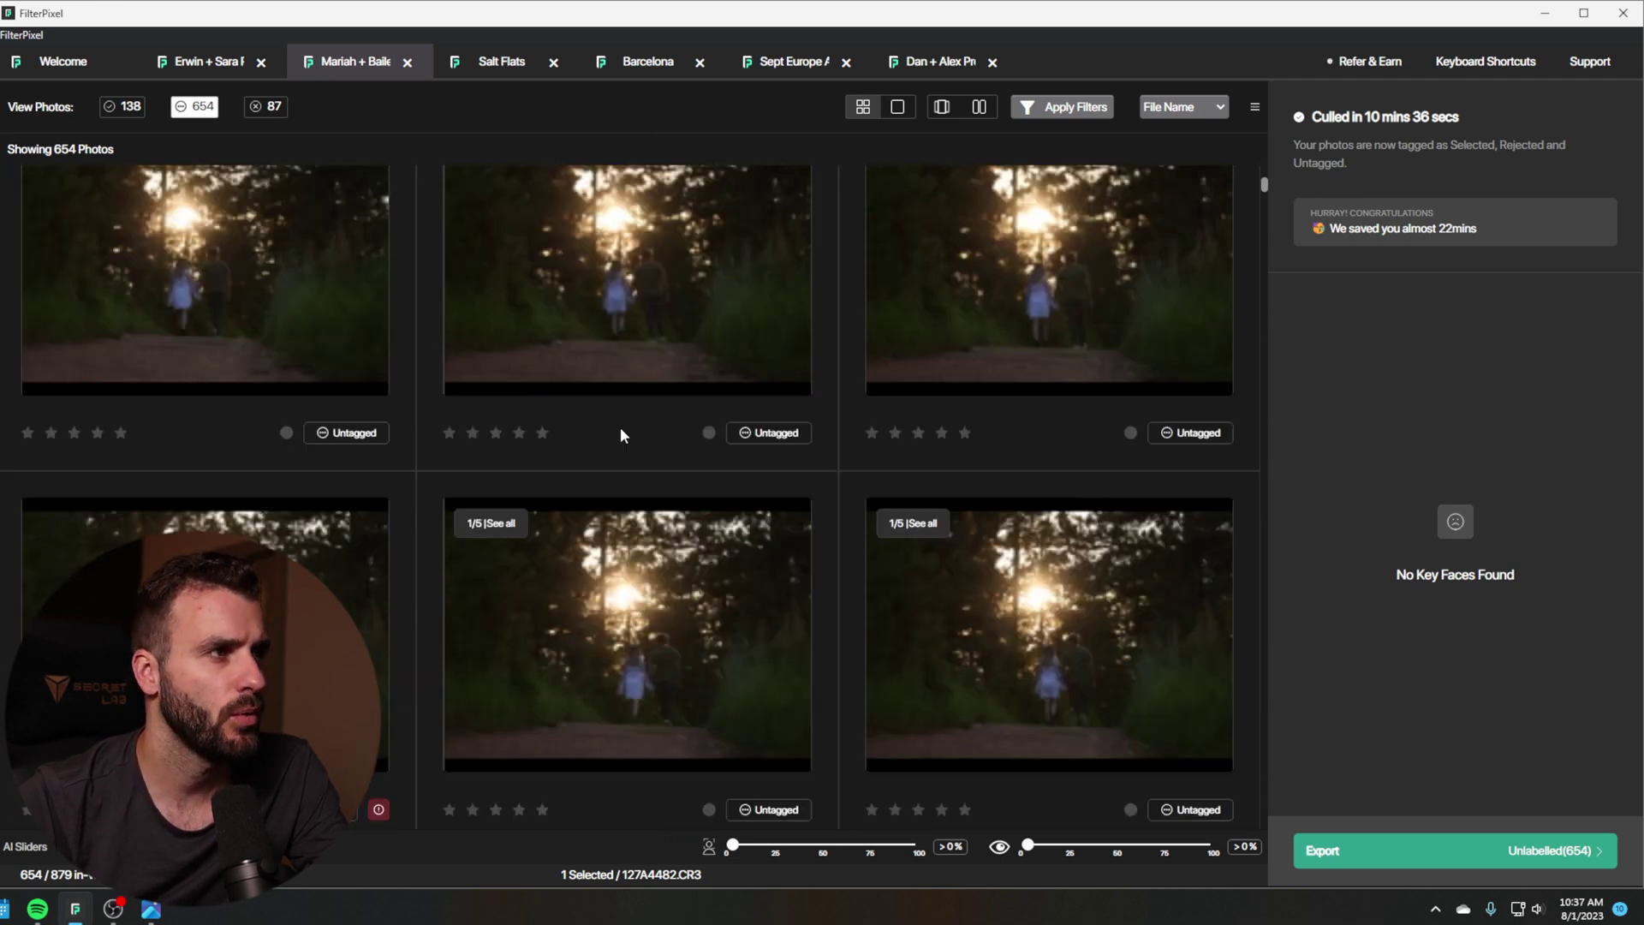
scroll(620, 426, up, 3)
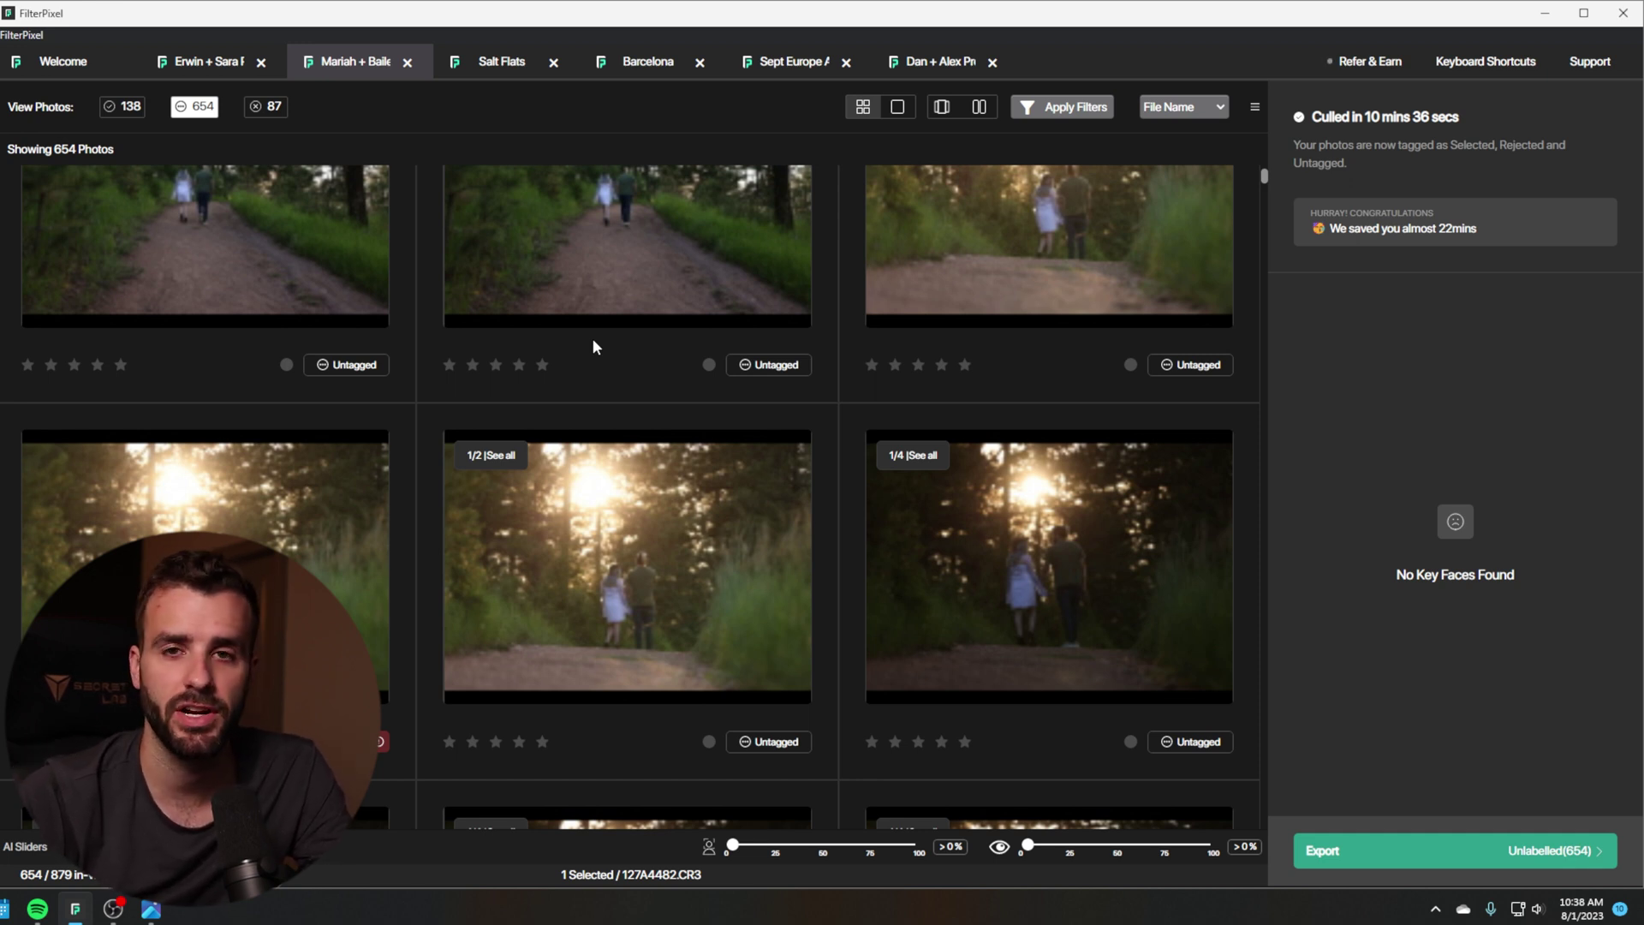
click(214, 62)
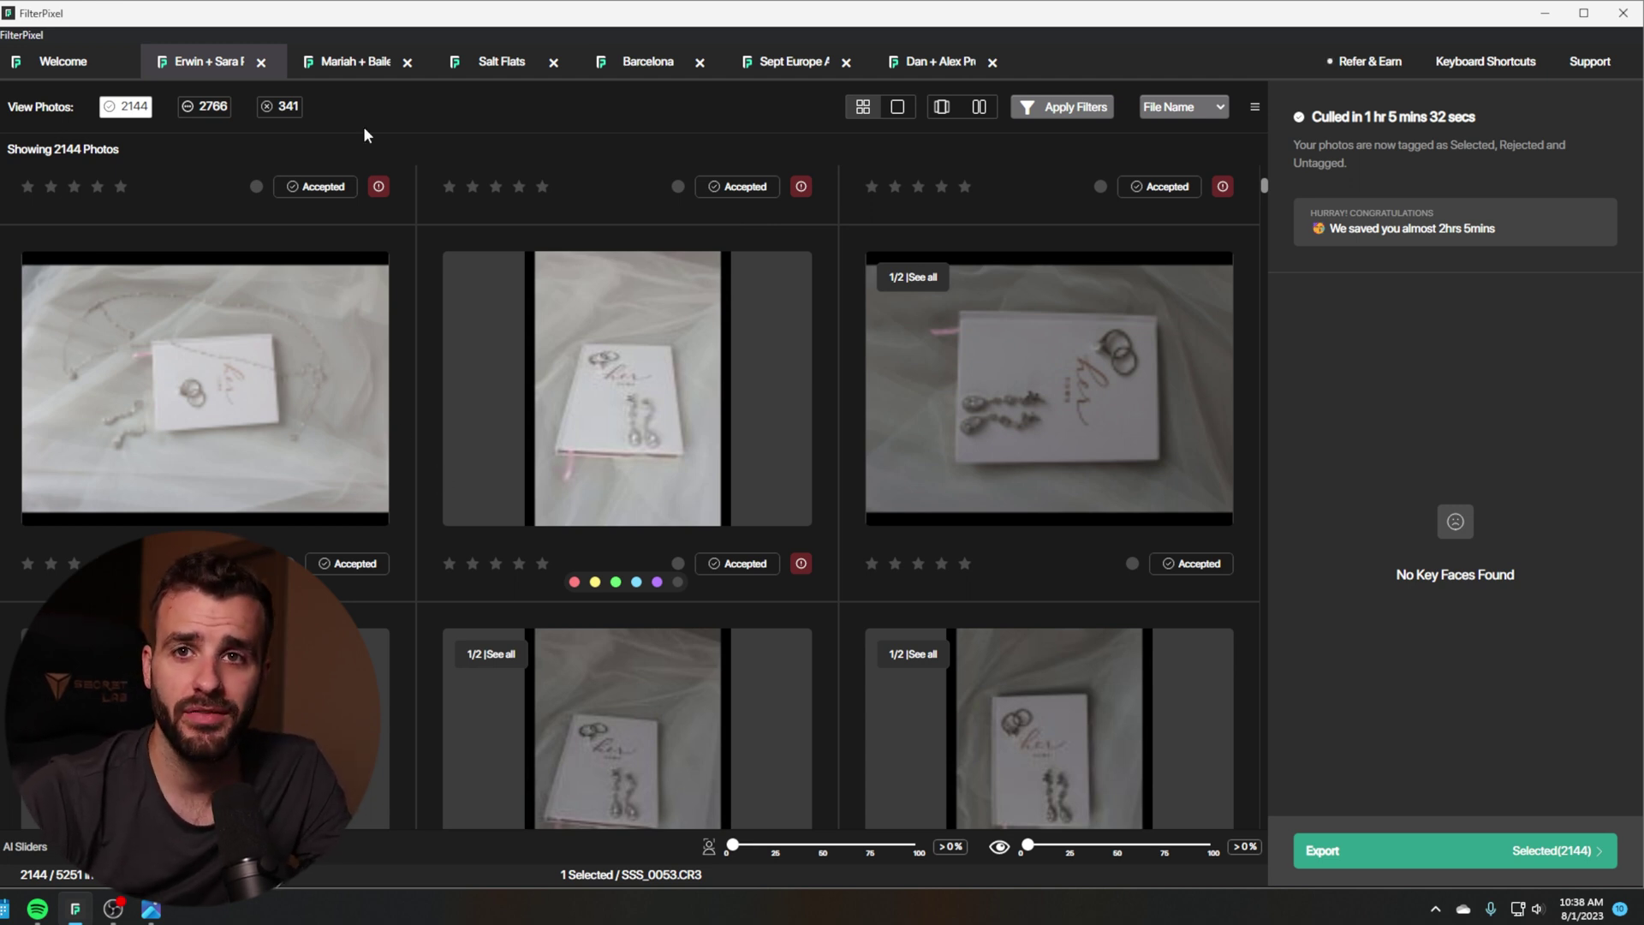
Step: Pass through the 879-photo couple's gallery to open the 248-photo Salt Flats gallery
click(372, 69)
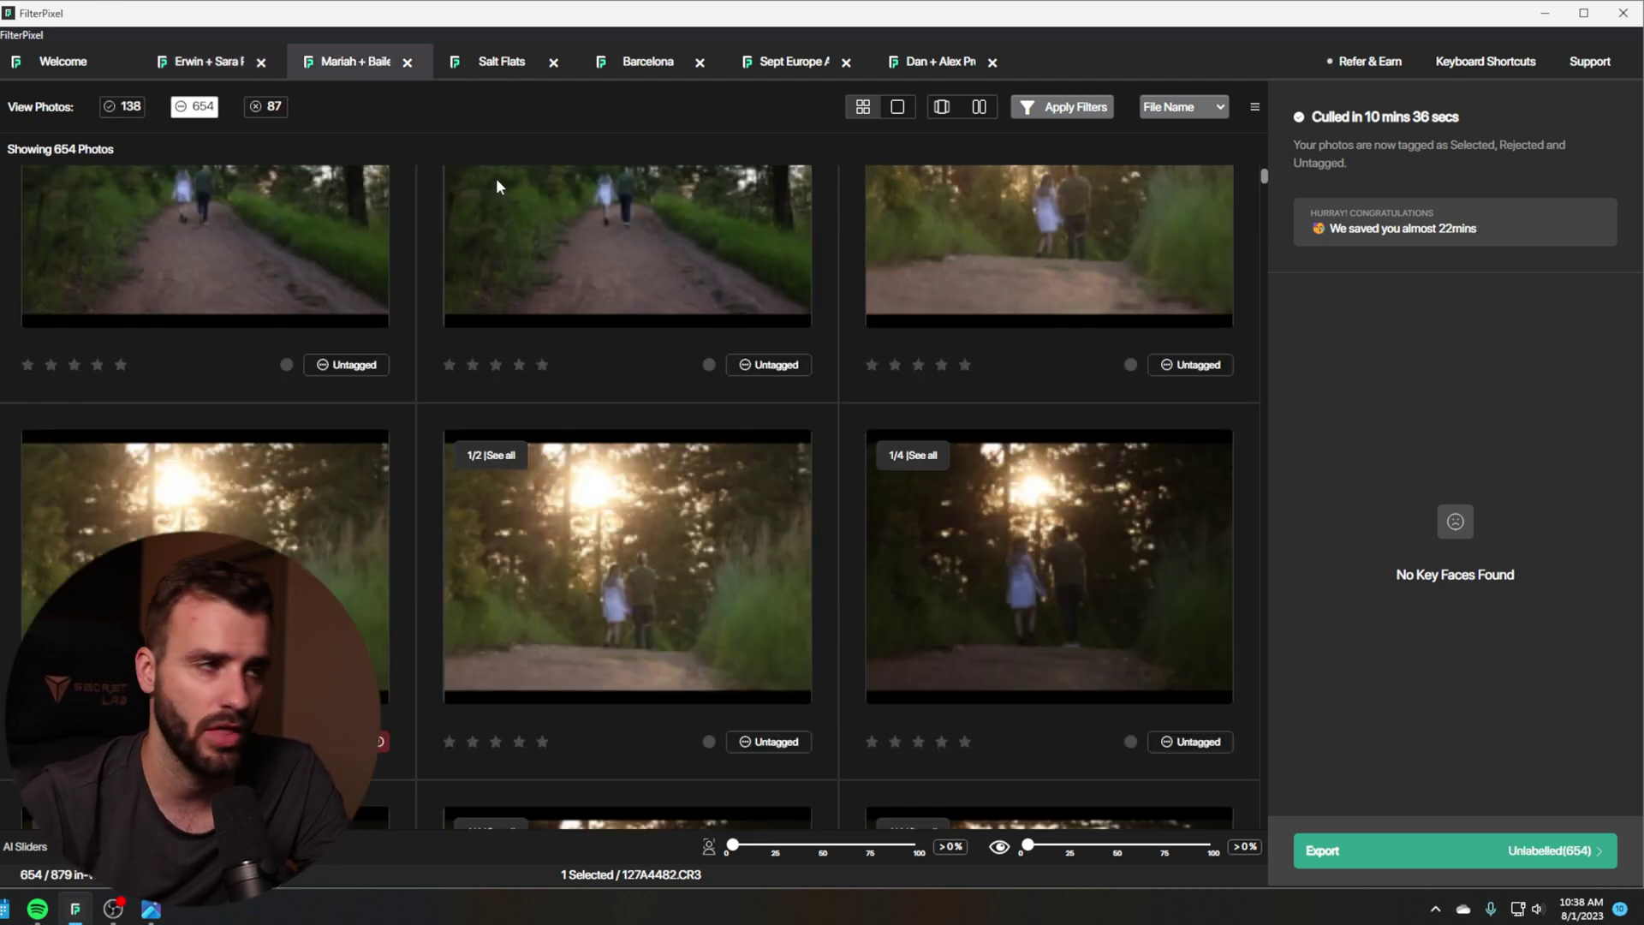
click(500, 66)
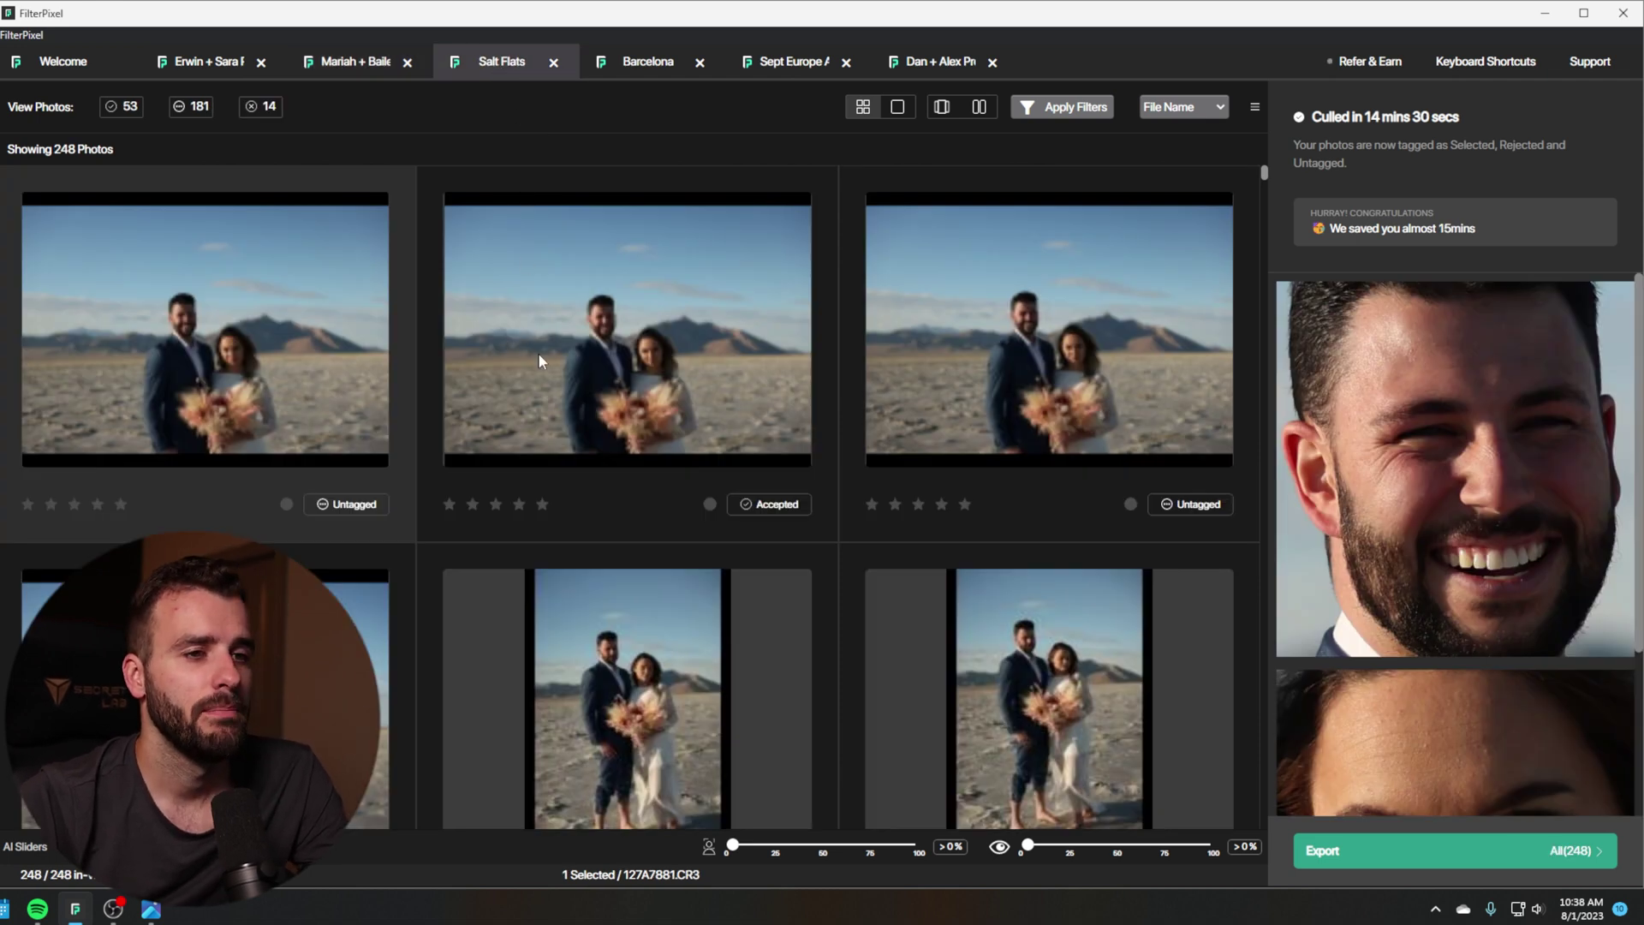
Step: Scroll the Salt Flats grid, filter it to its 53 accepted photos, then move to the 879-photo gallery
scroll(538, 353, down, 5)
scroll(529, 353, down, 1)
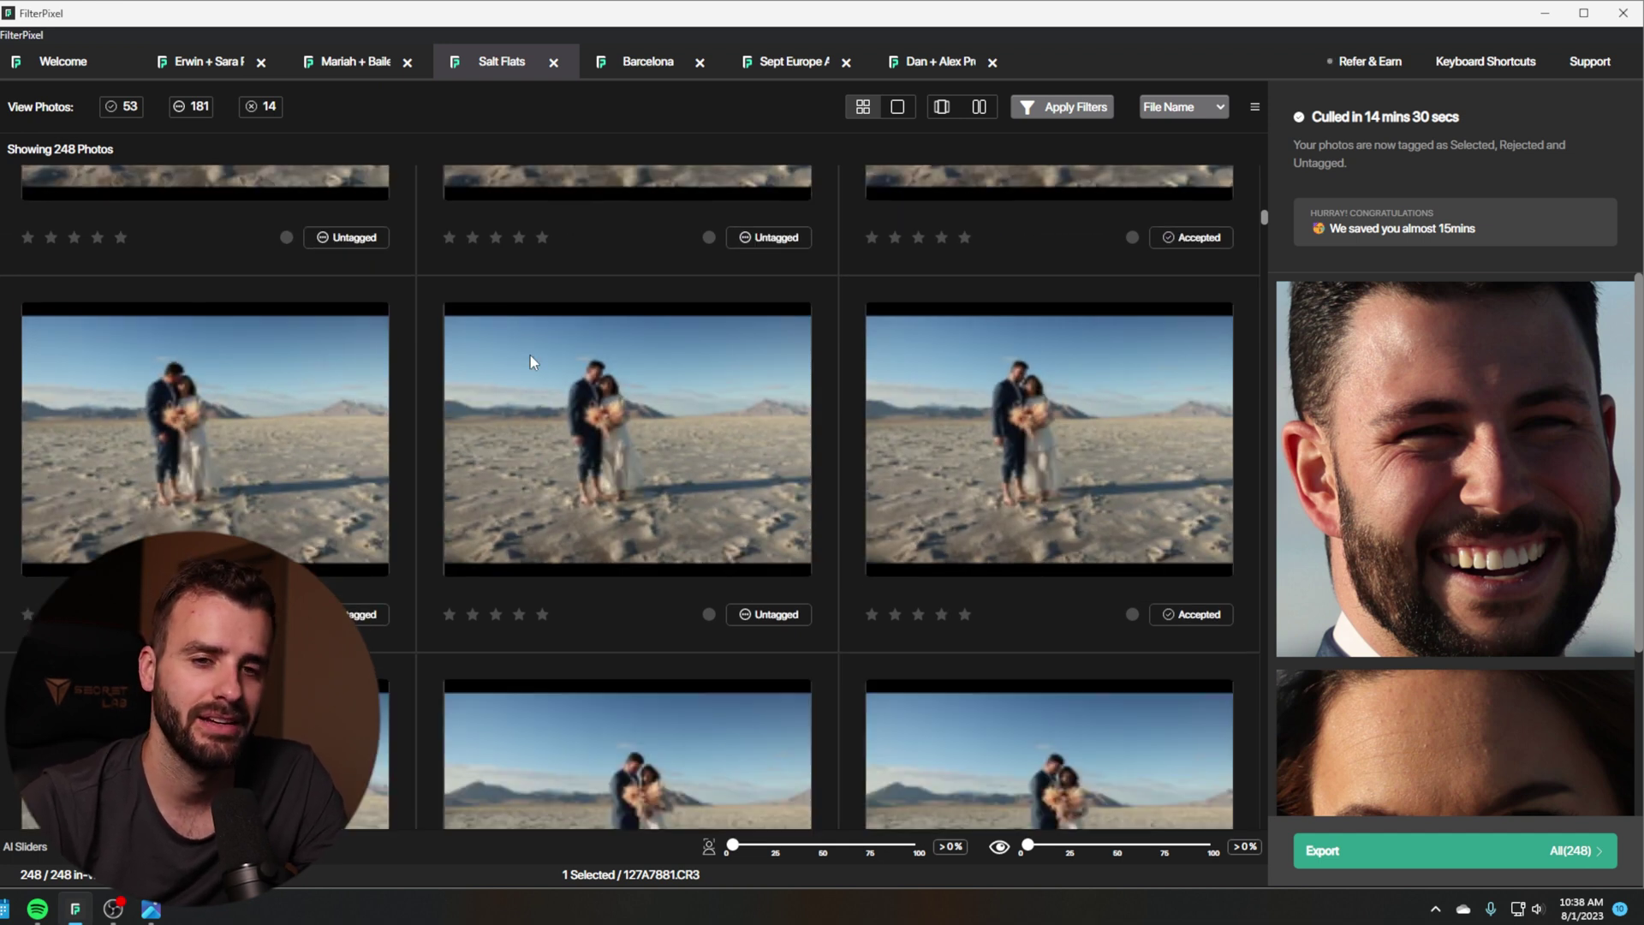
scroll(531, 356, down, 1)
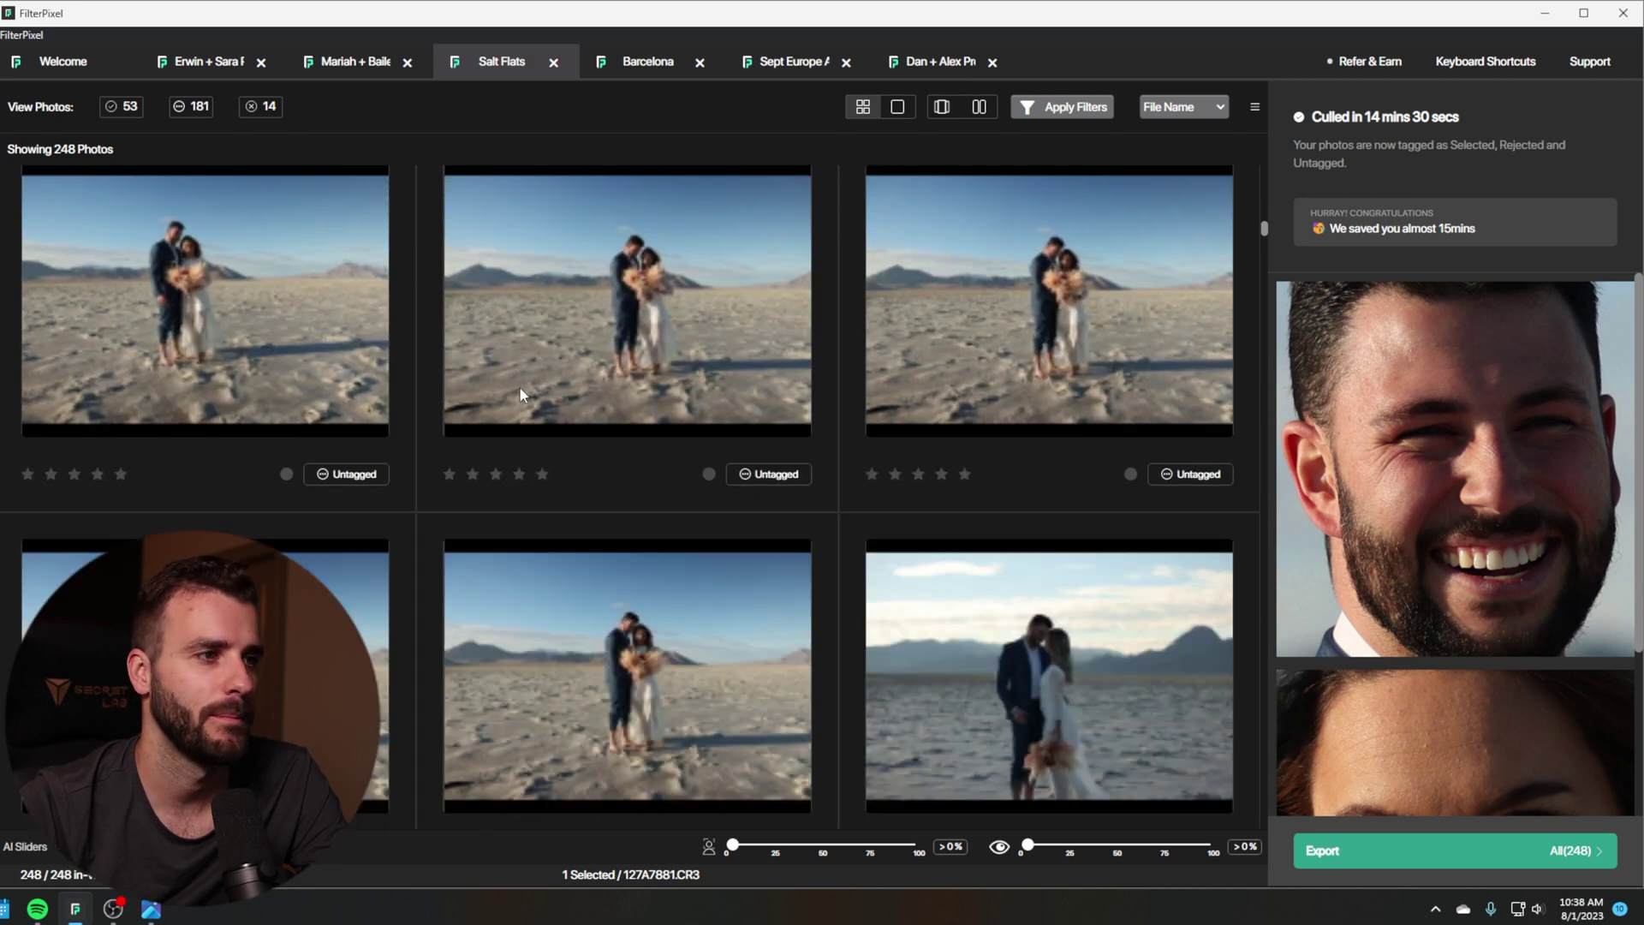
scroll(604, 441, down, 1)
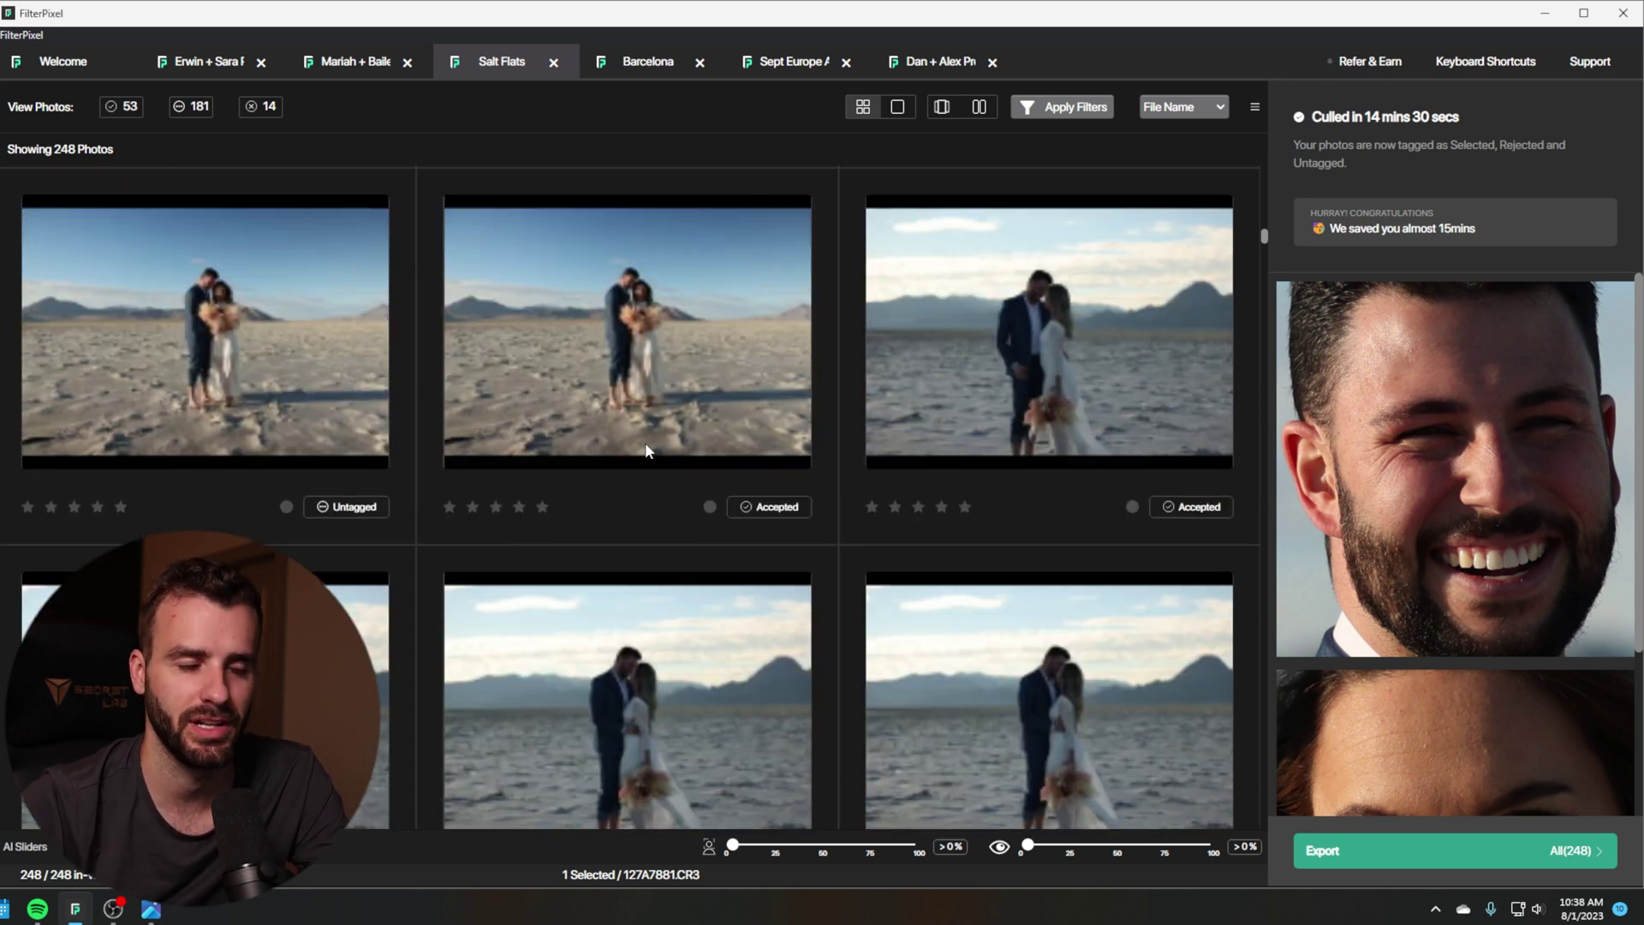
scroll(651, 449, down, 1)
scroll(658, 458, down, 1)
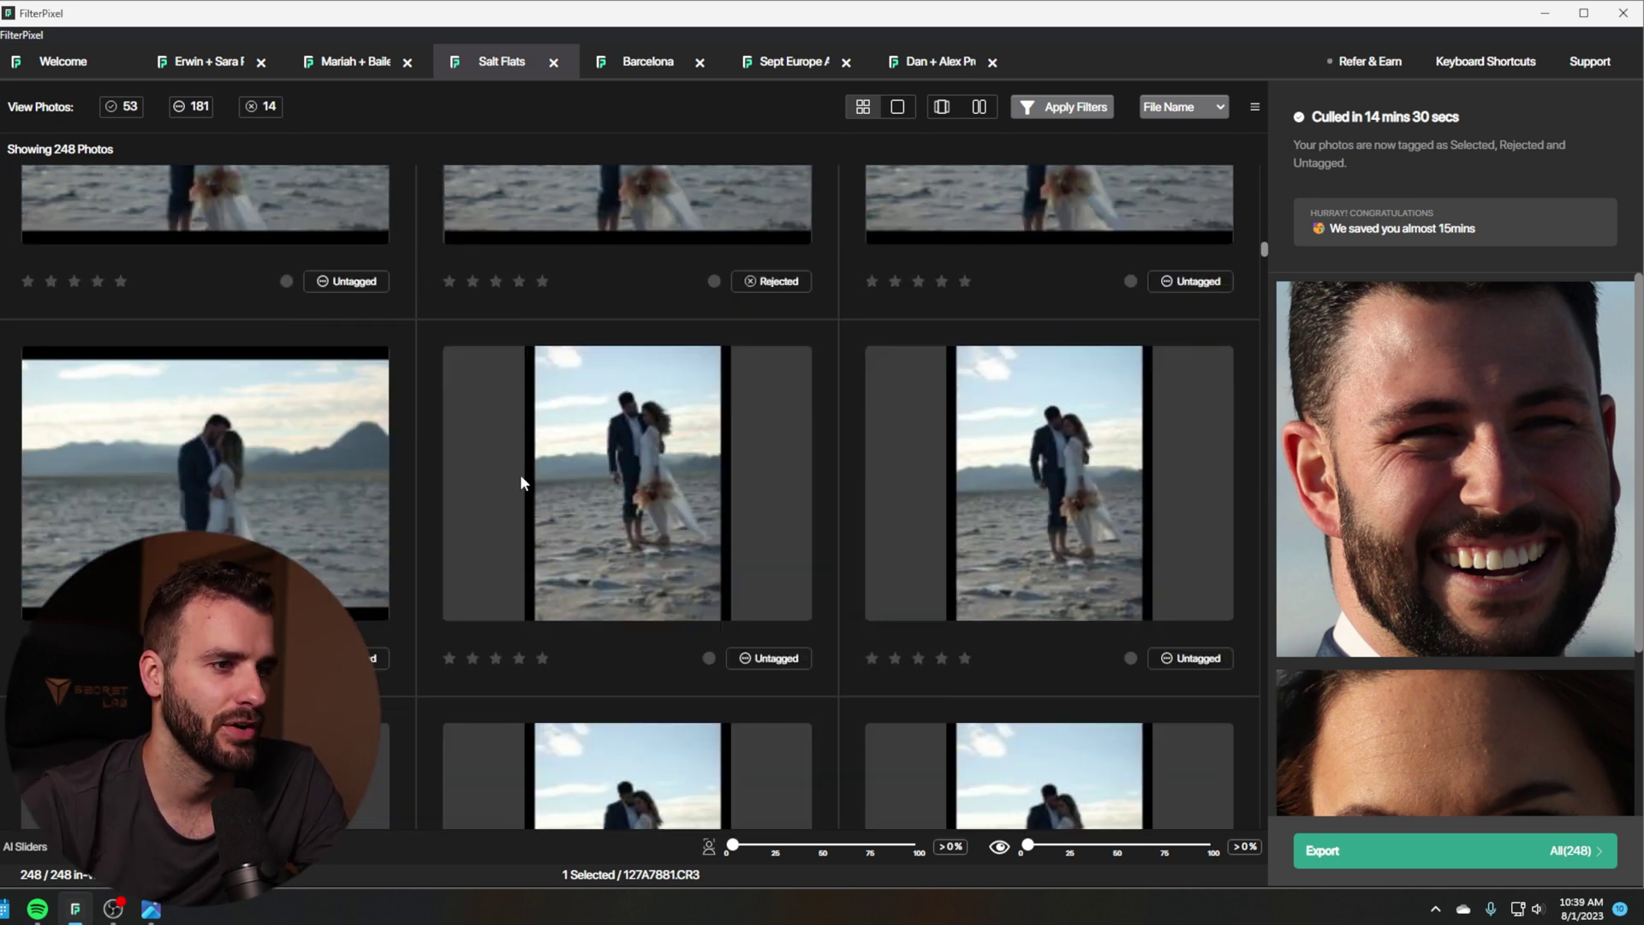
click(136, 121)
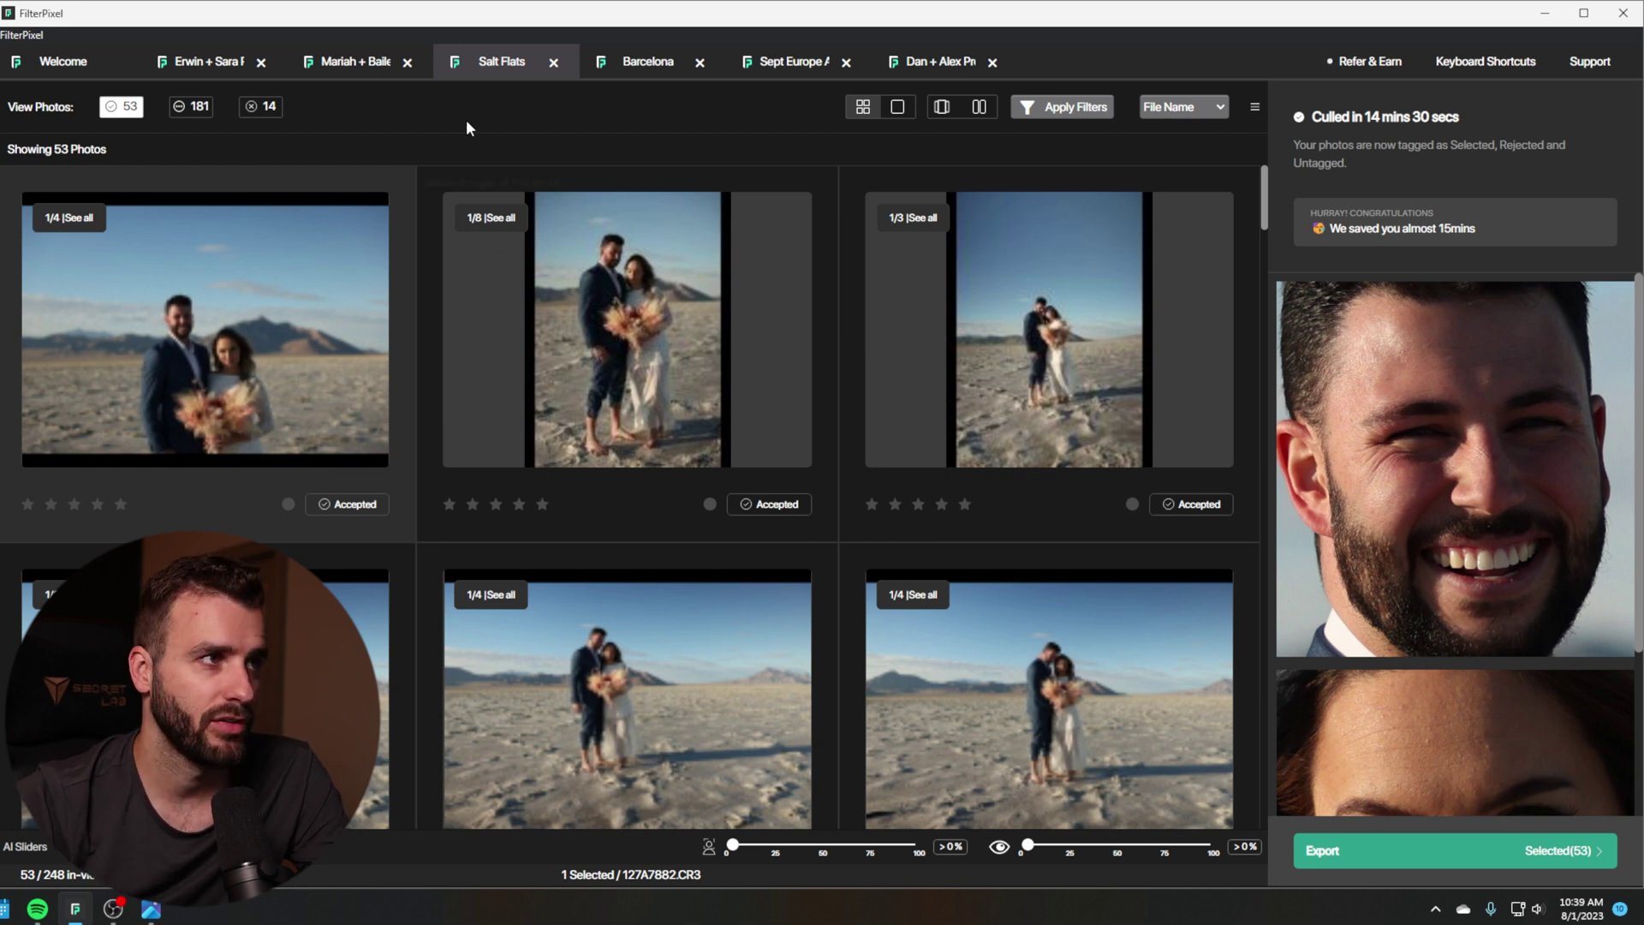
click(360, 62)
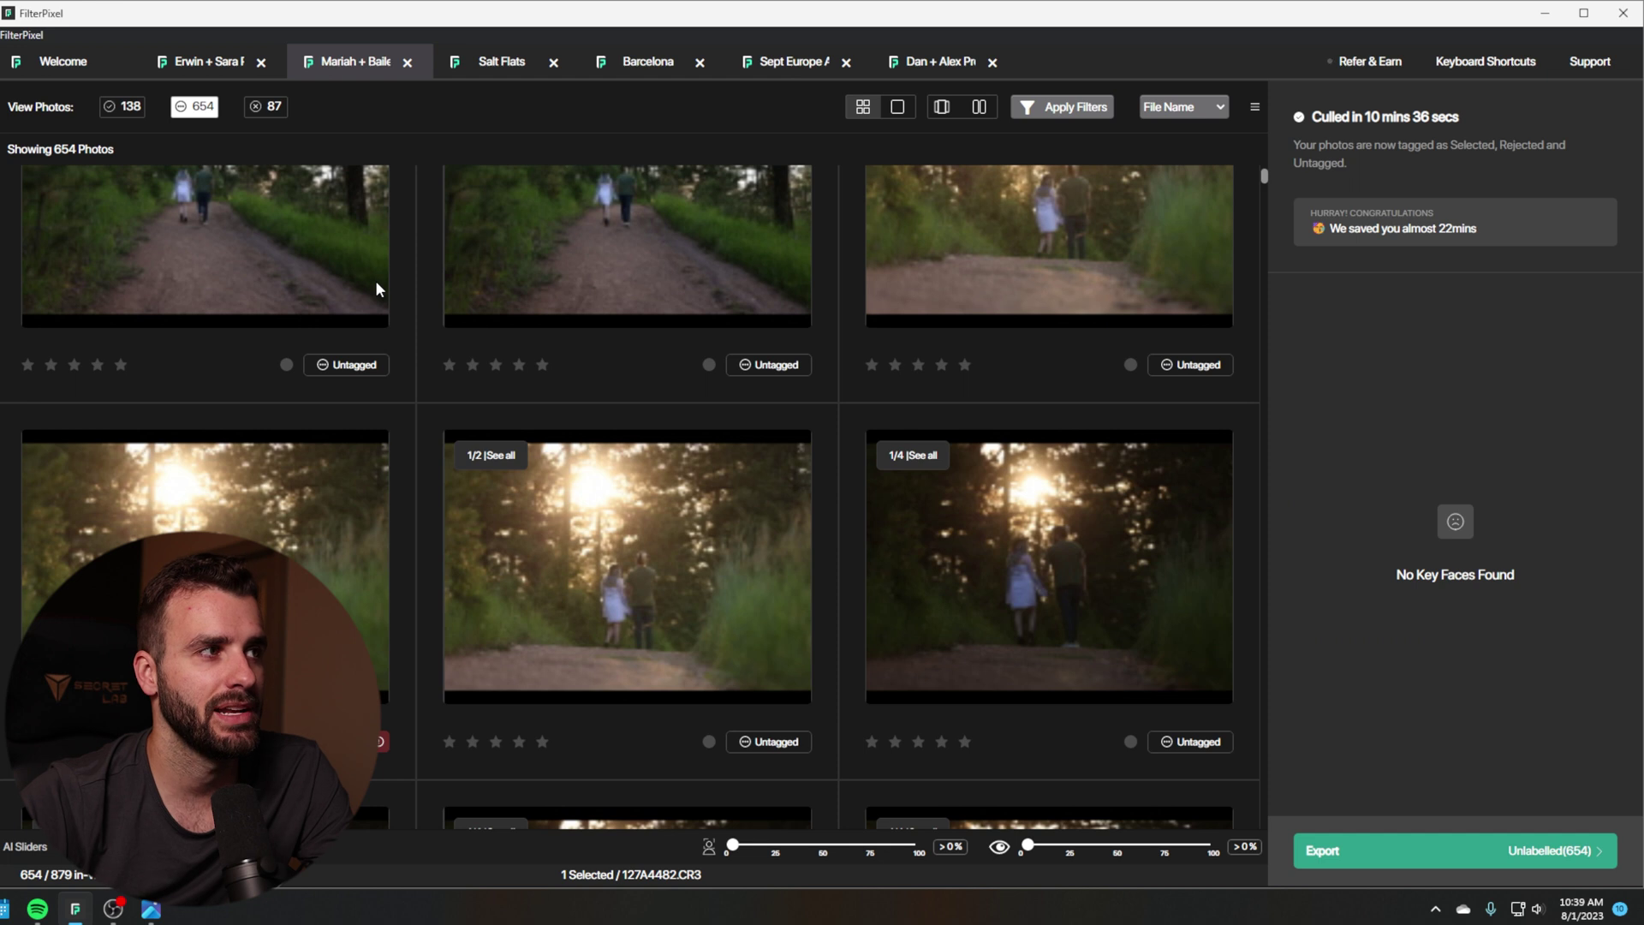
Step: Filter the 879-photo gallery to its 138 accepted photos, then return to the wedding gallery's 2144 accepted
click(123, 106)
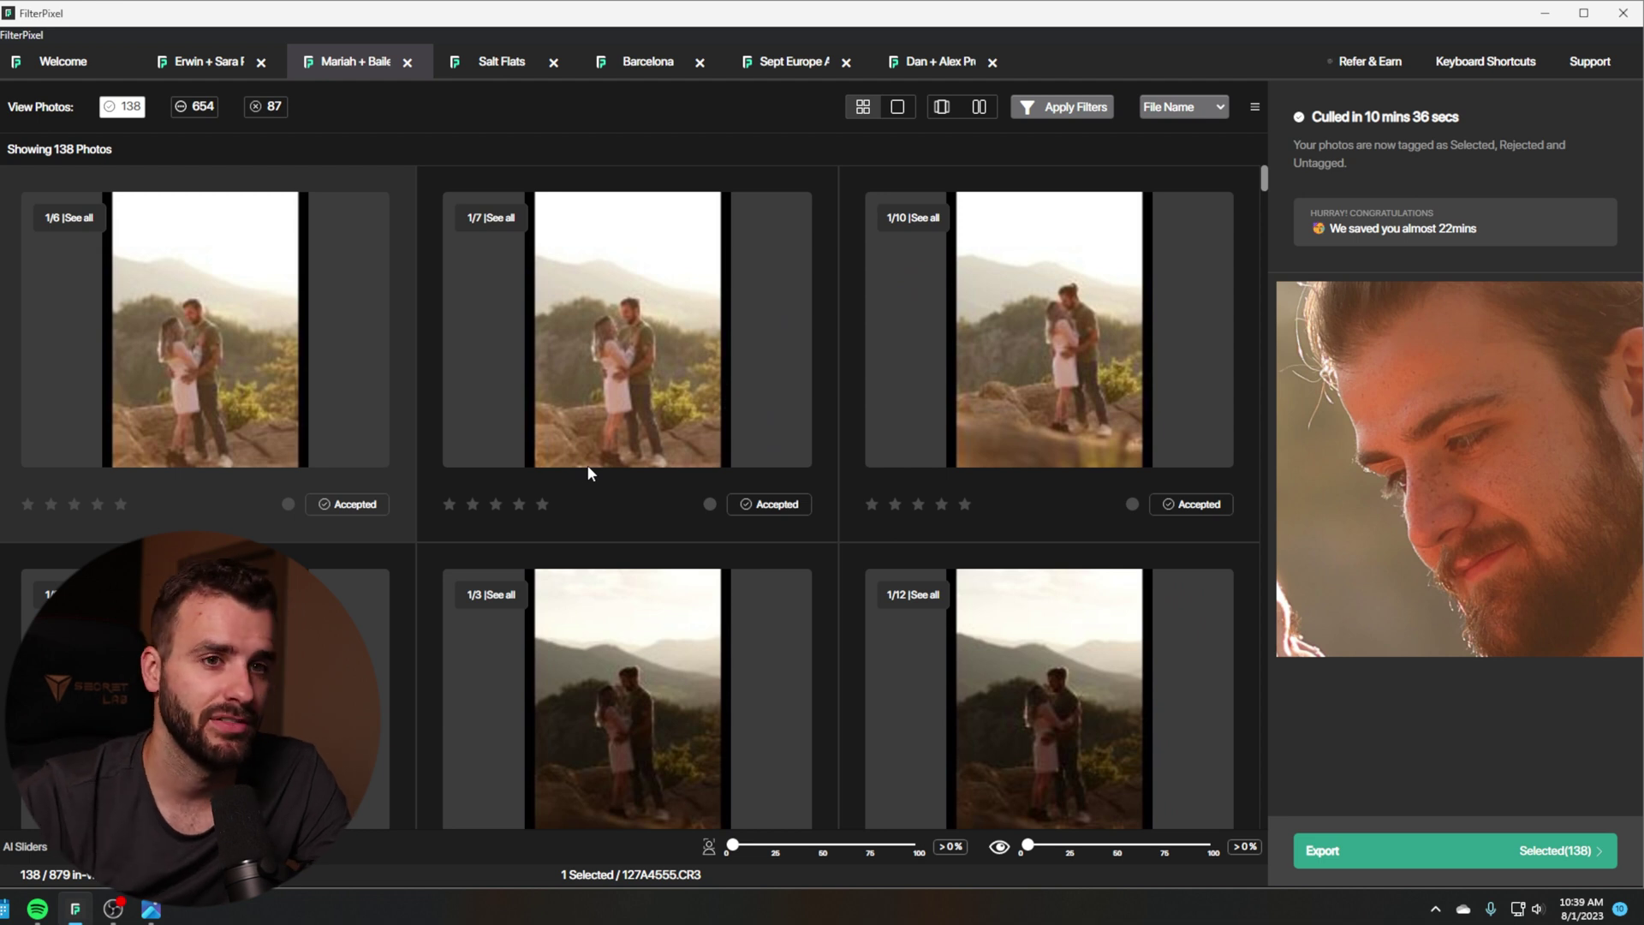
click(178, 70)
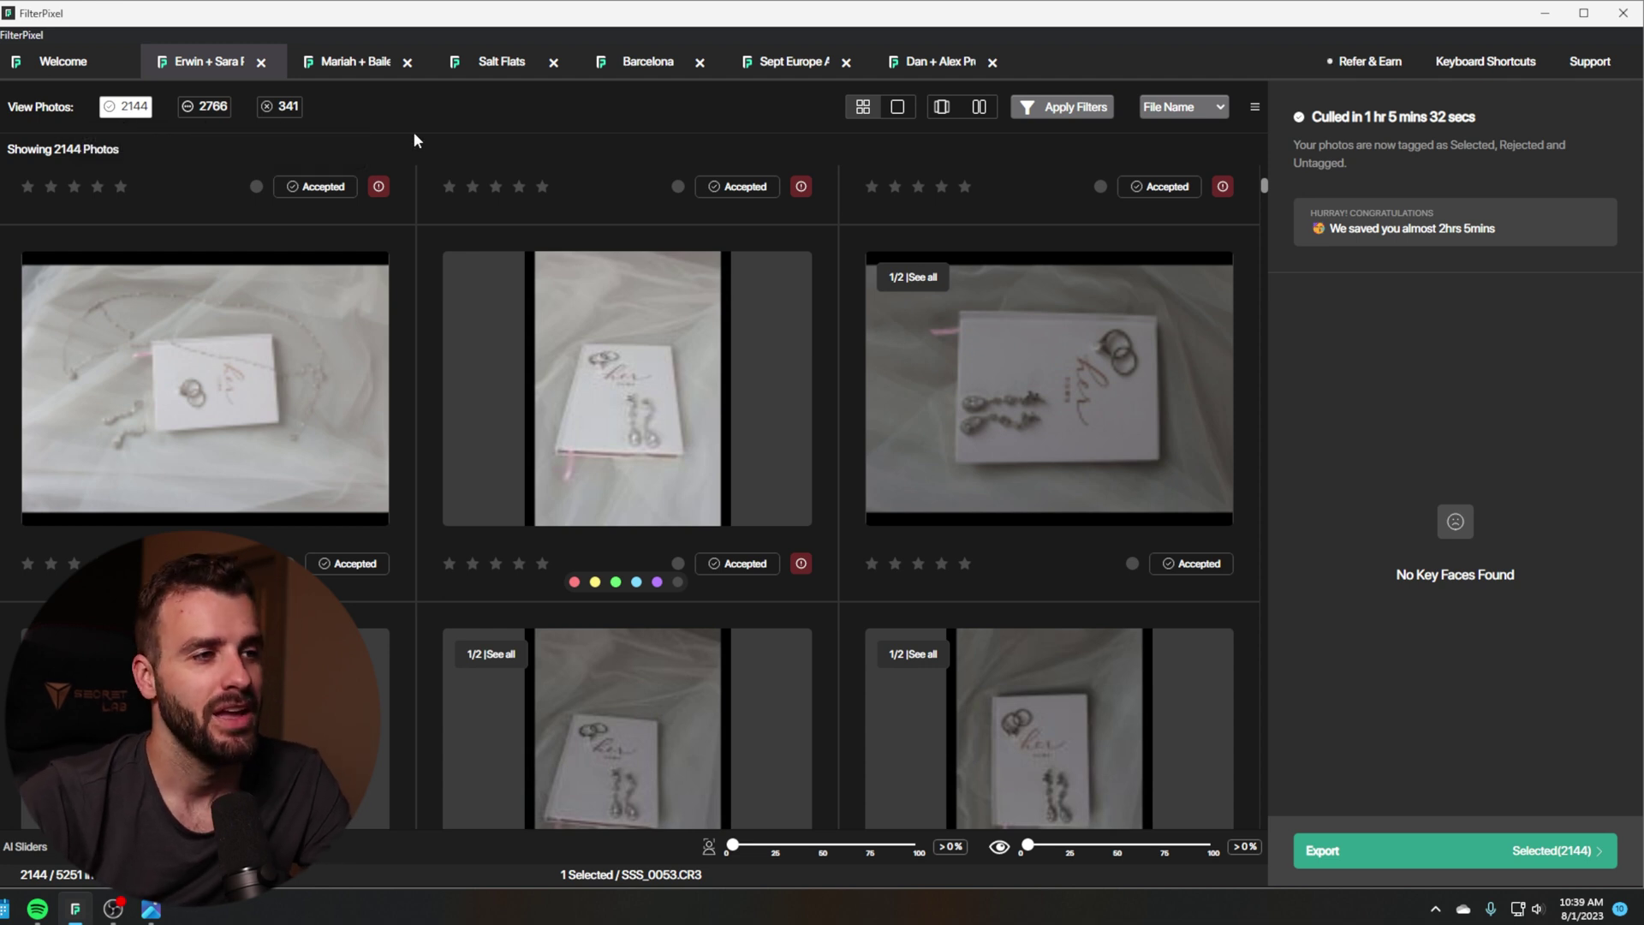
Step: Open the Barcelona gallery and review its 8 rejected photos, viewing one at full size
click(638, 69)
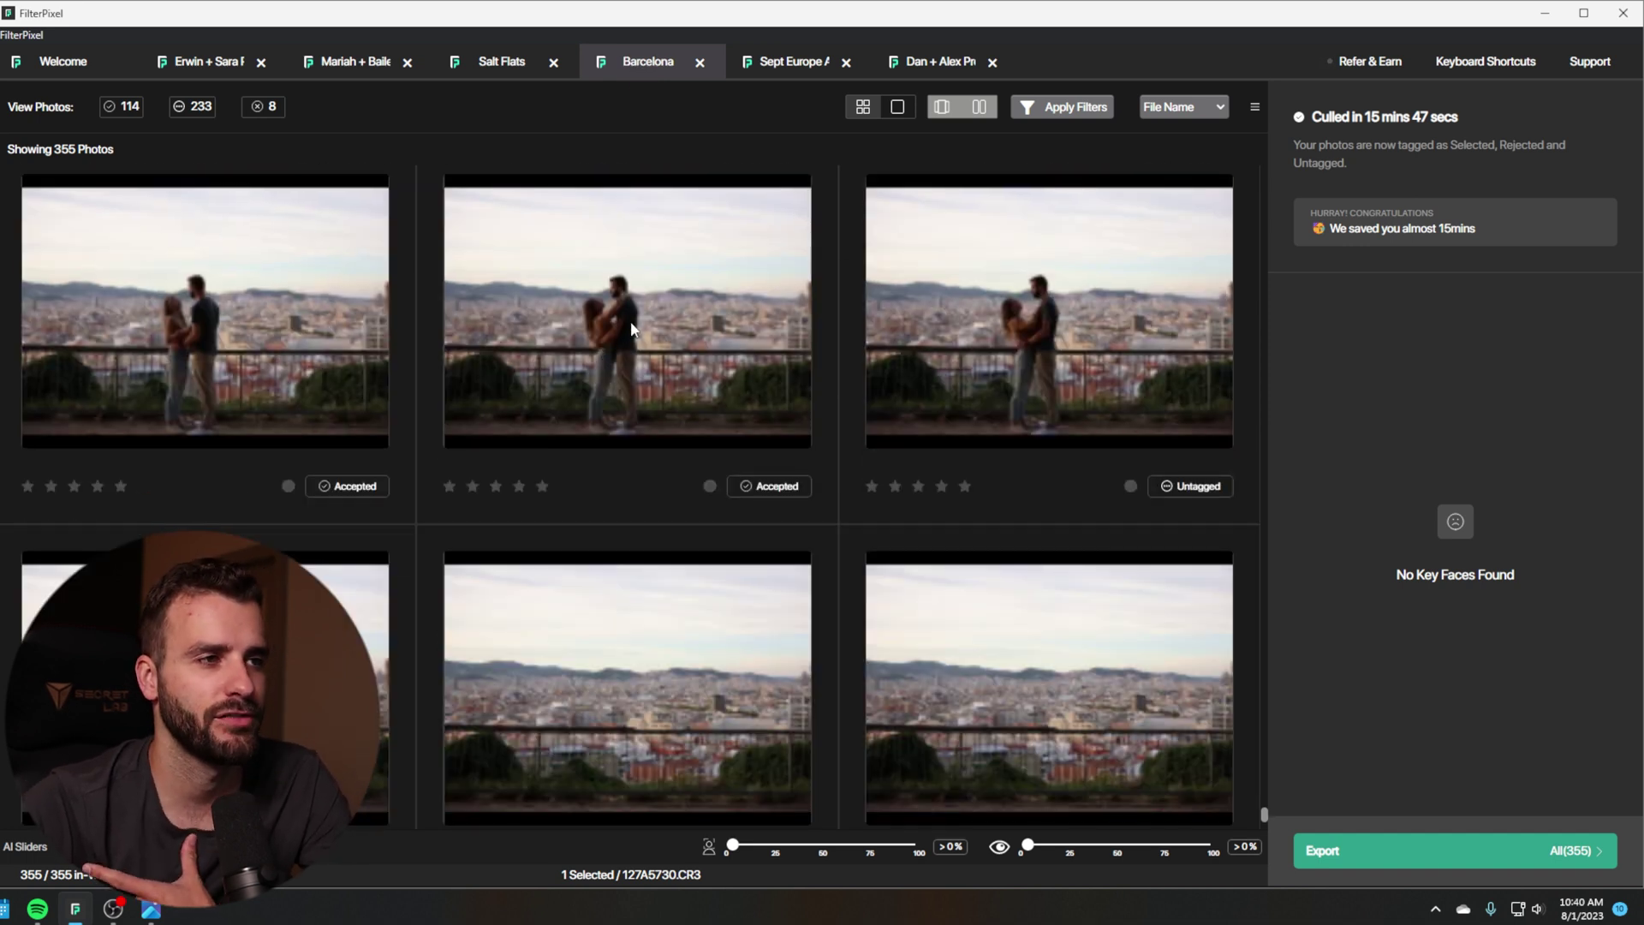
scroll(625, 332, down, 3)
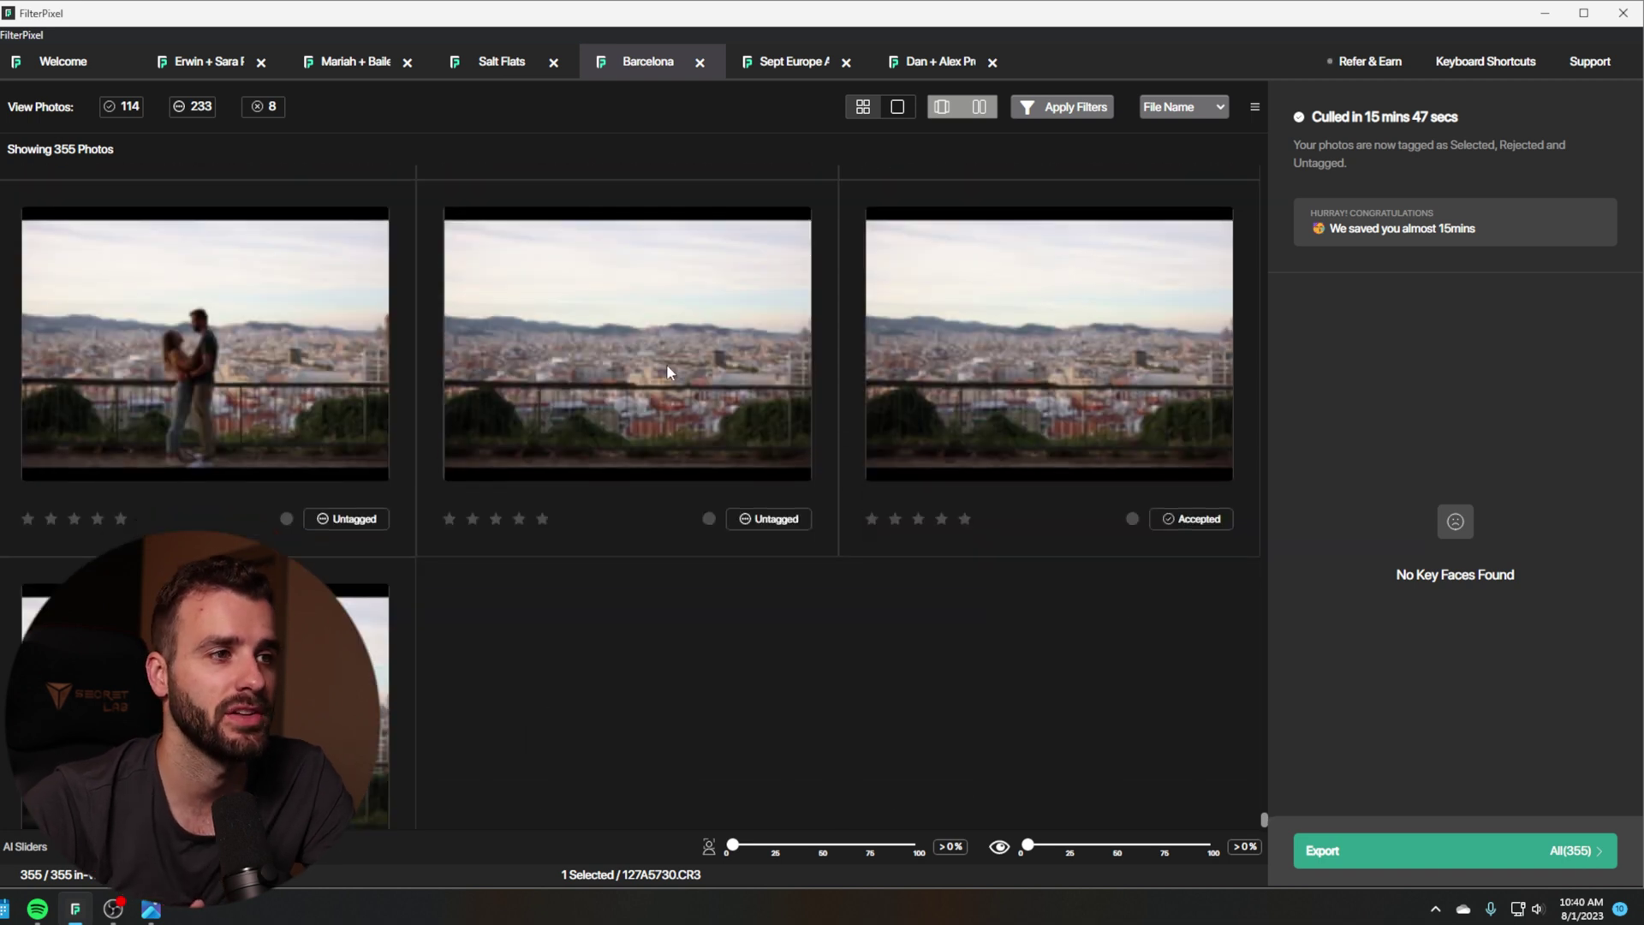
scroll(595, 362, up, 5)
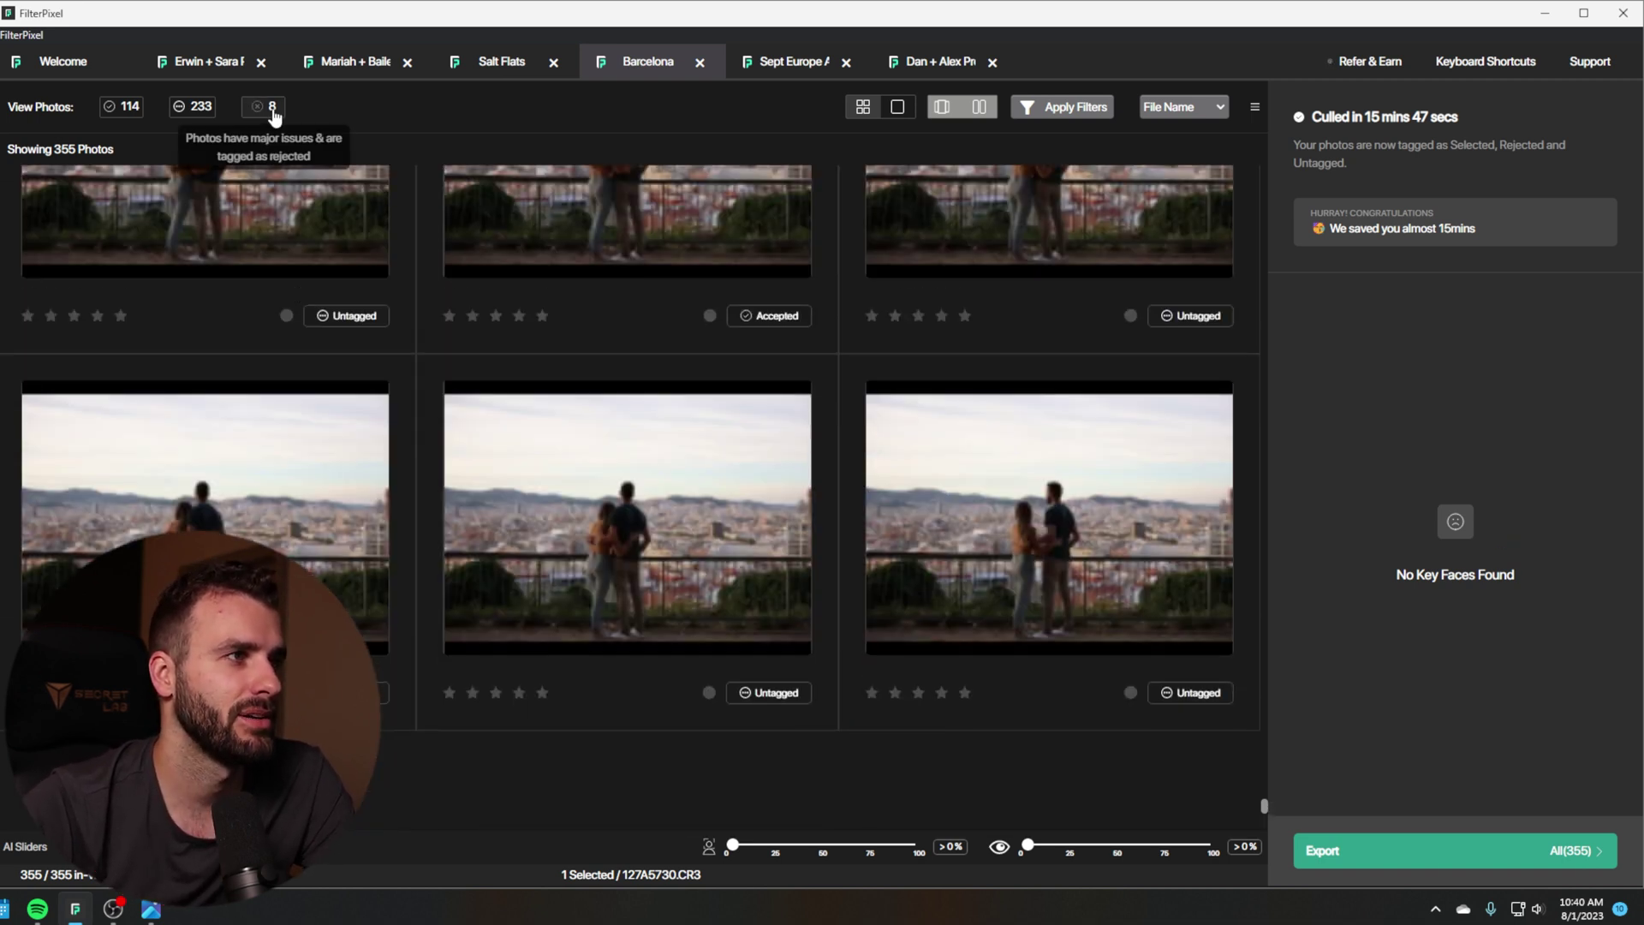
click(272, 108)
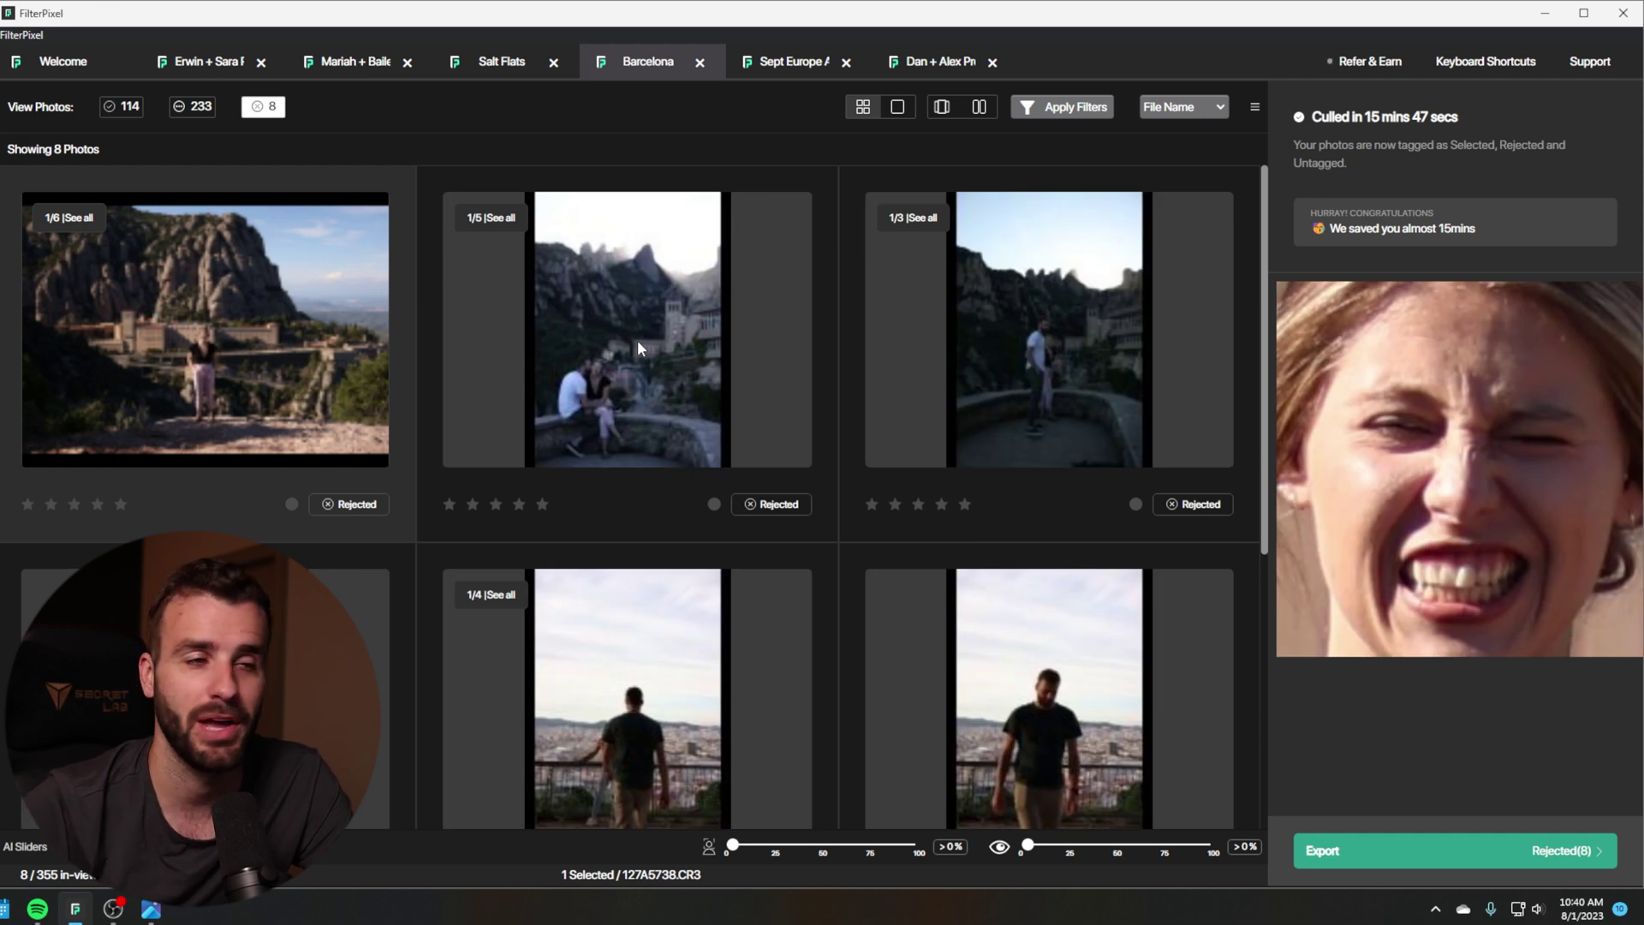
double_click(637, 341)
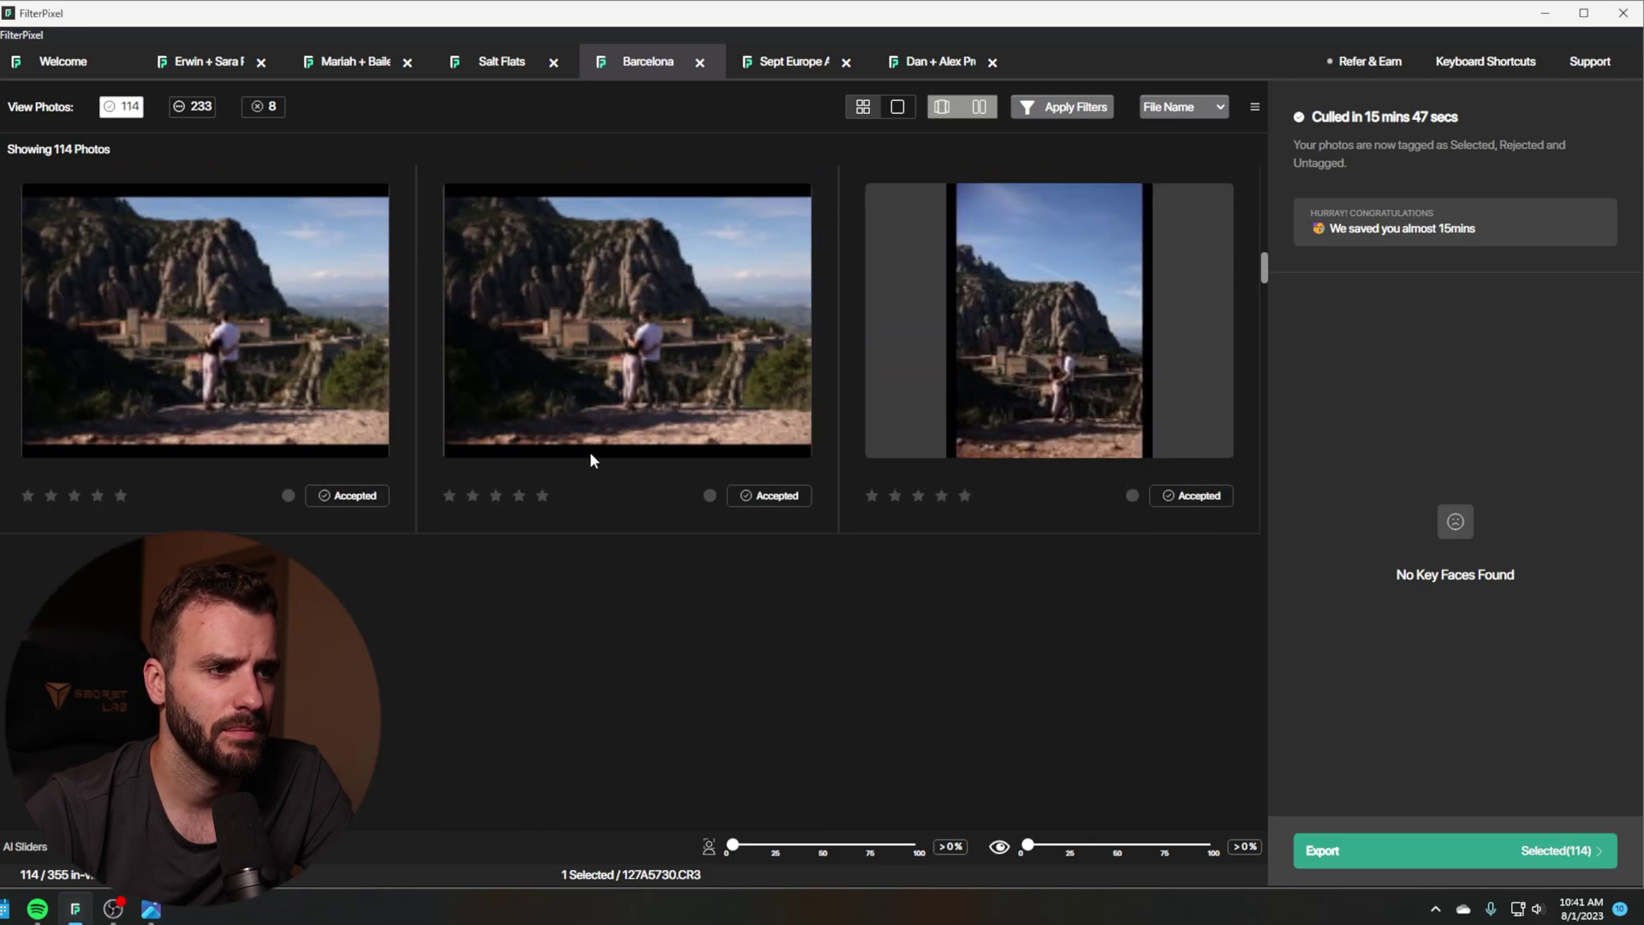
scroll(599, 446, down, 3)
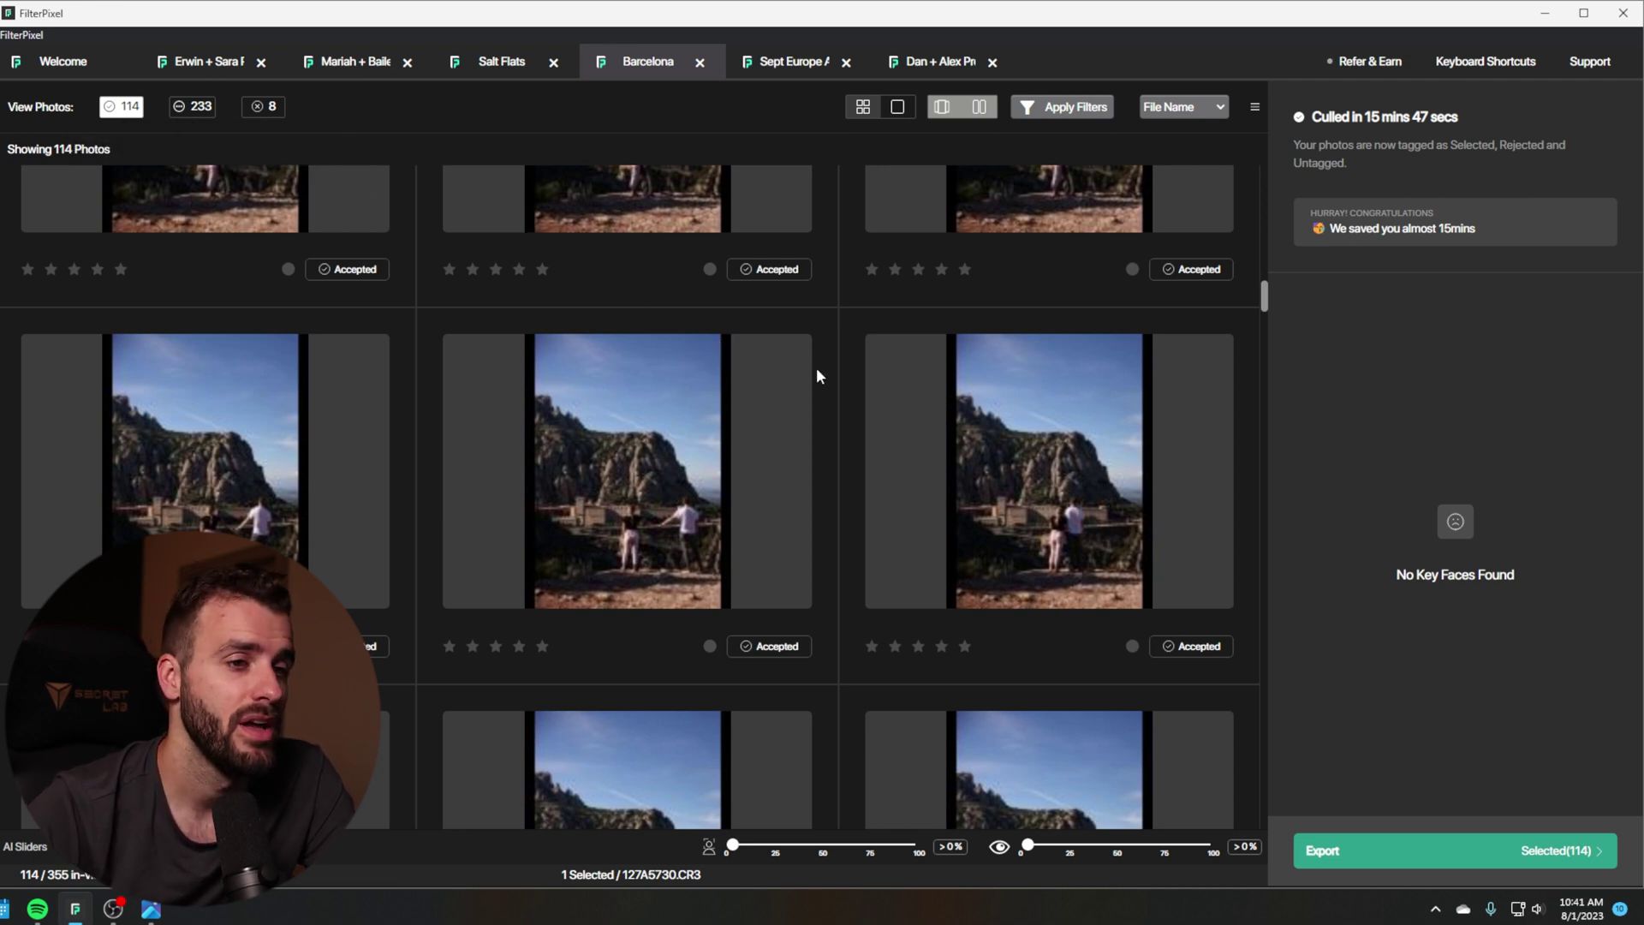
Step: Open the September Europe trip gallery filtered to its 16 rejected photos
click(787, 63)
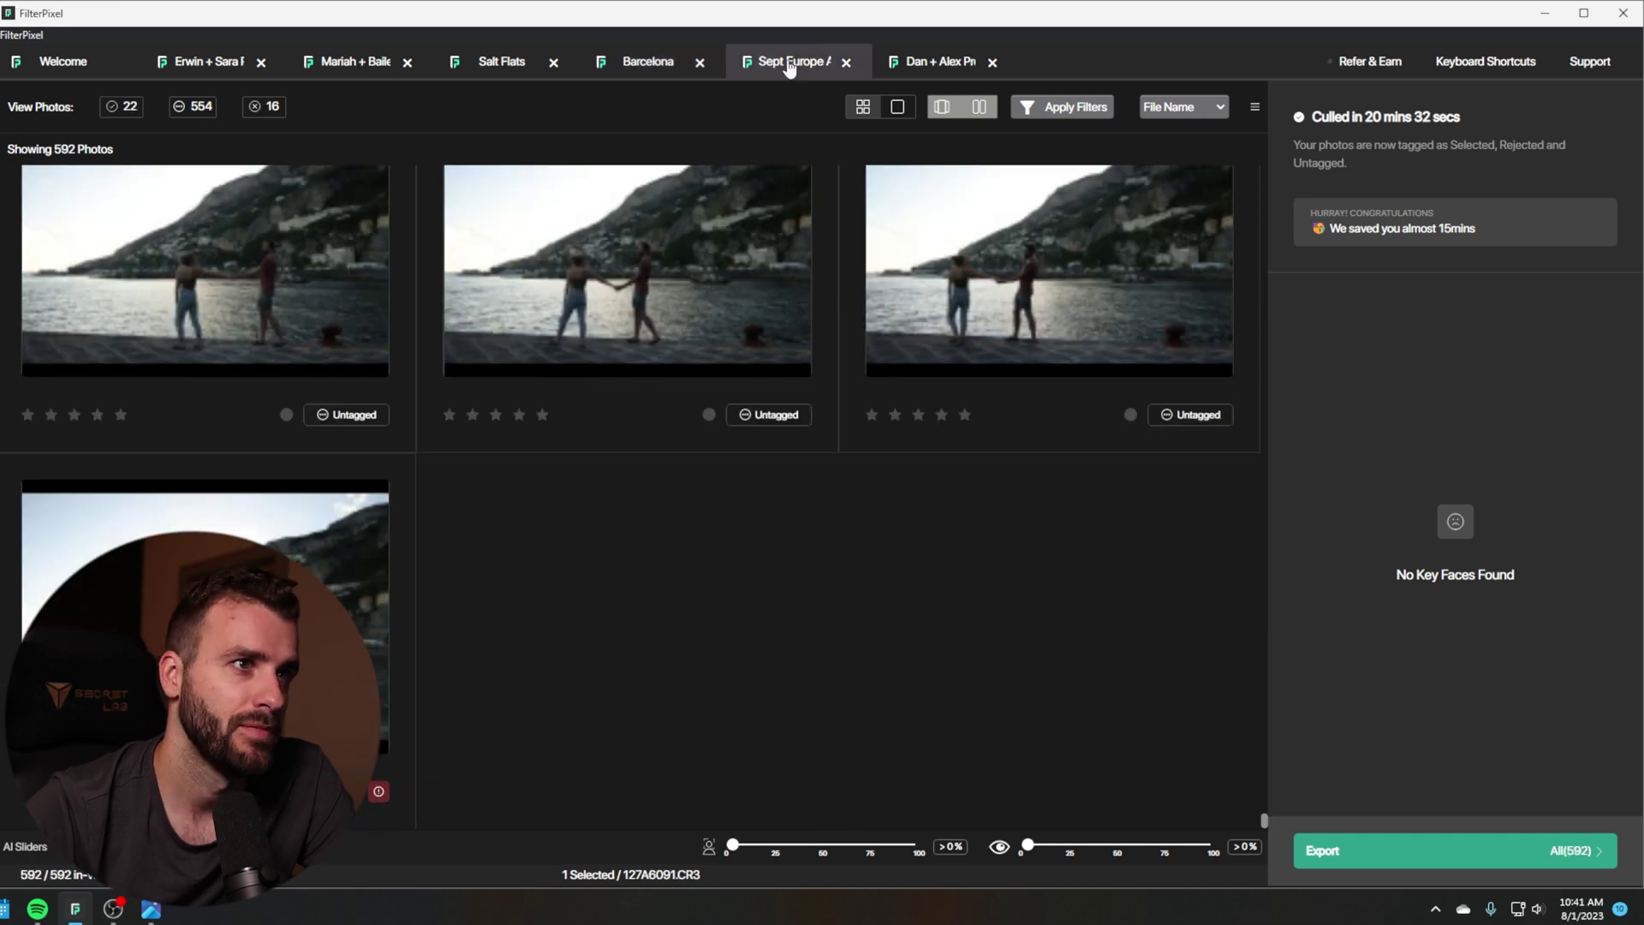
scroll(857, 531, up, 3)
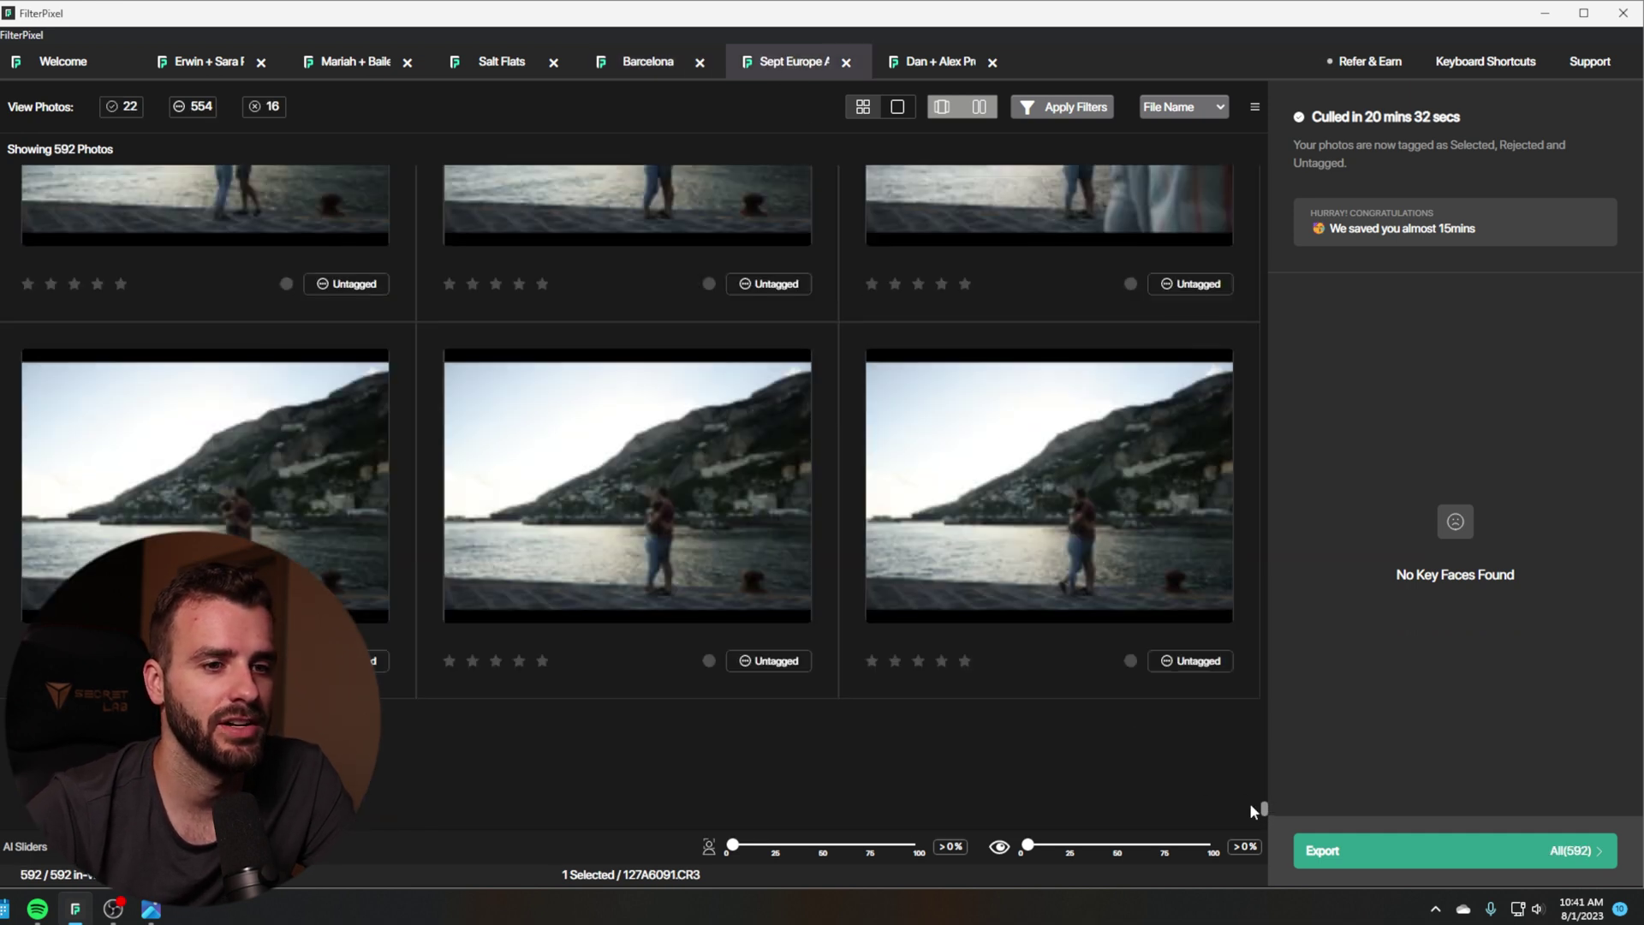
click(265, 108)
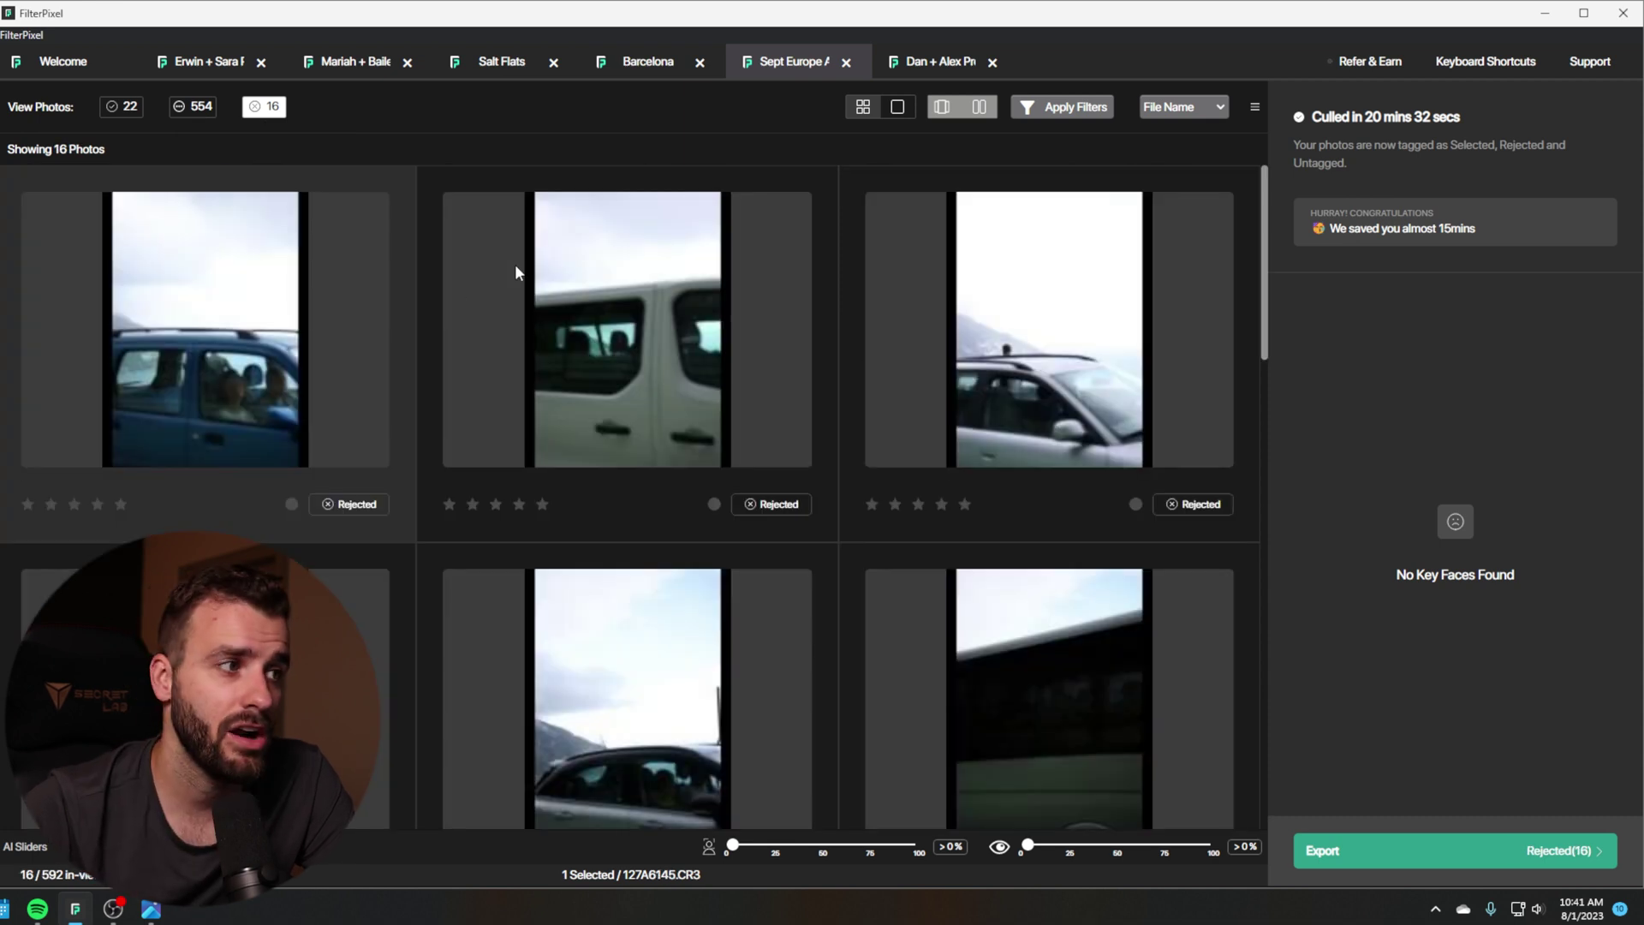
Step: Scroll through the rejected shots, show the 554 untagged photos, then open the 1173-photo couple's gallery
scroll(625, 385, down, 2)
scroll(626, 391, down, 10)
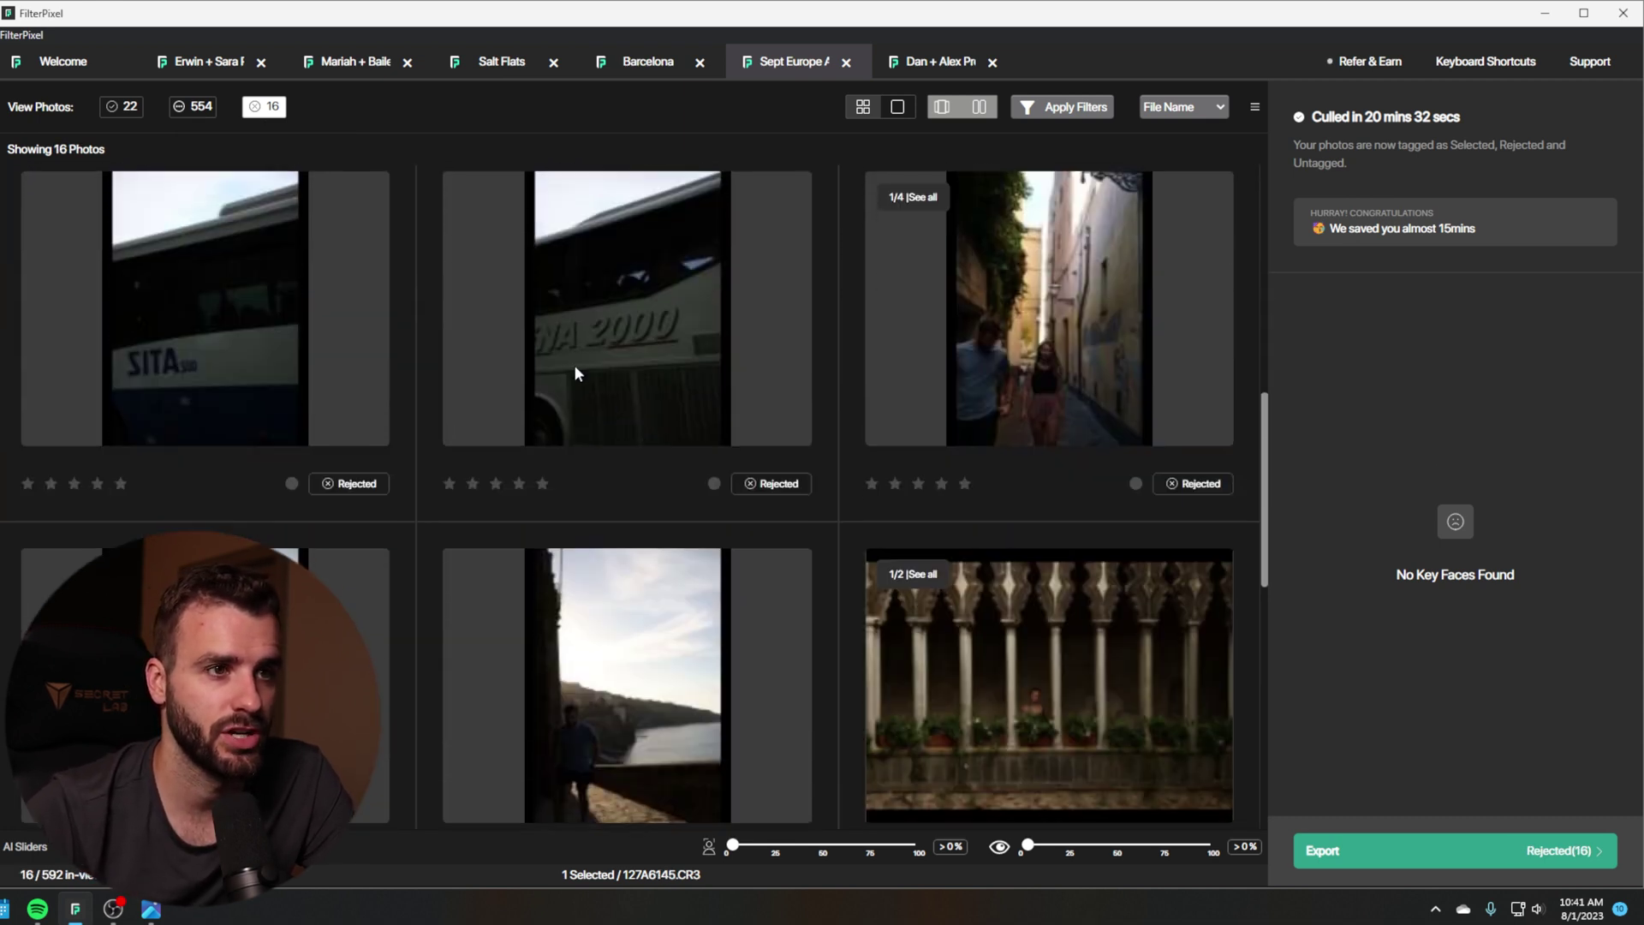
scroll(630, 405, down, 3)
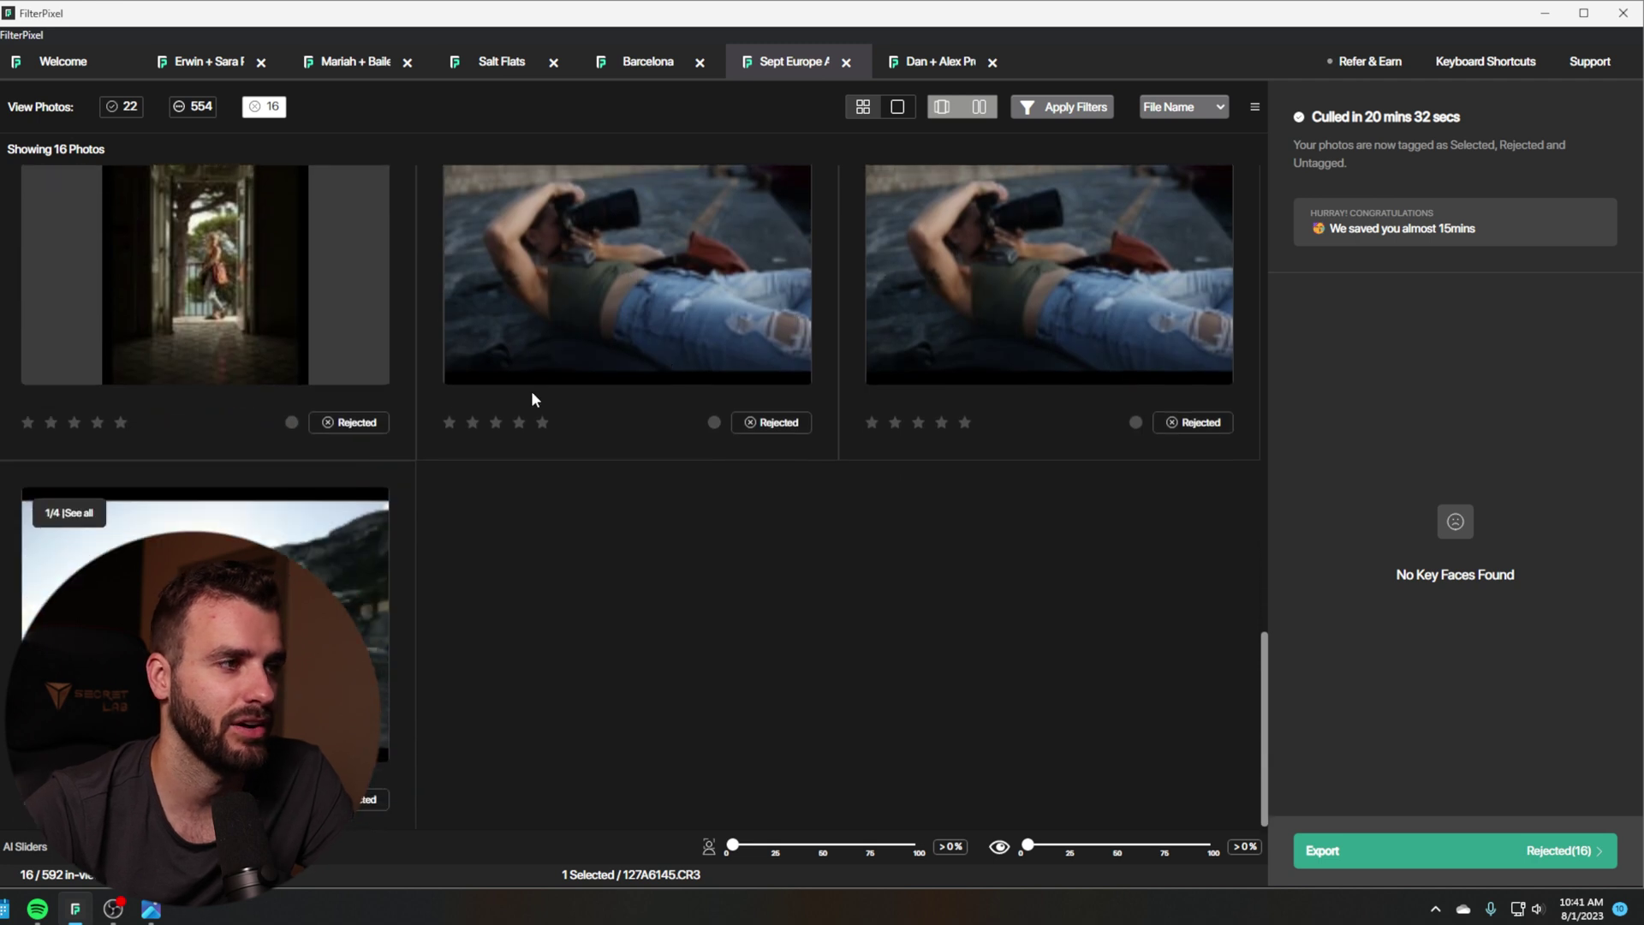
scroll(514, 467, up, 8)
scroll(512, 473, up, 3)
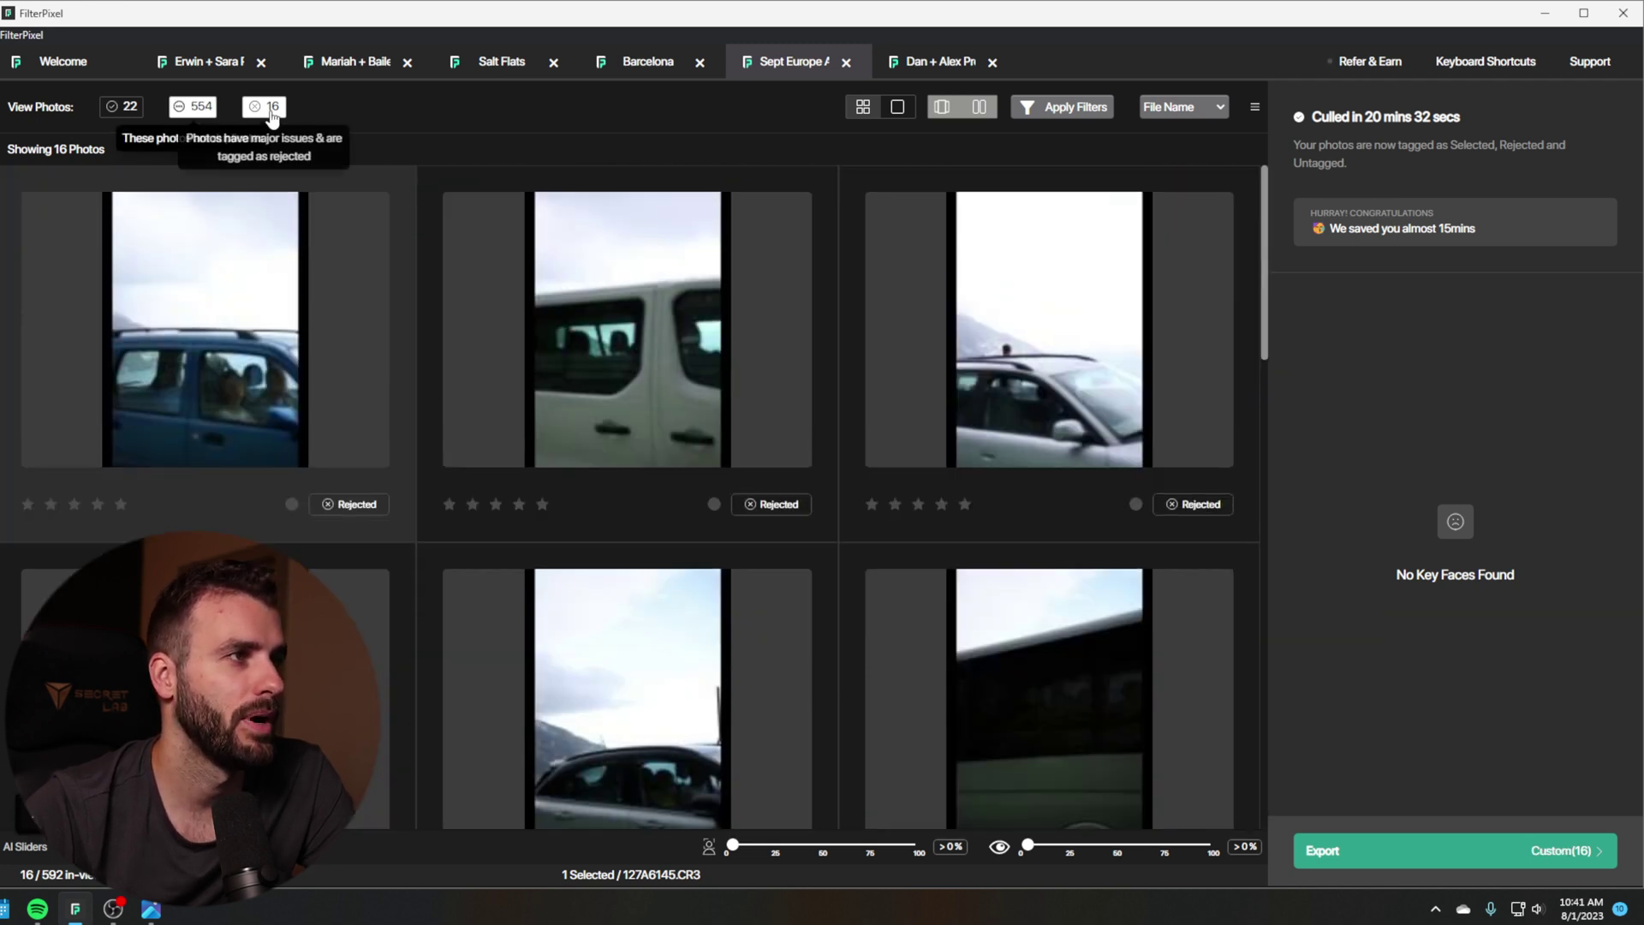
click(195, 108)
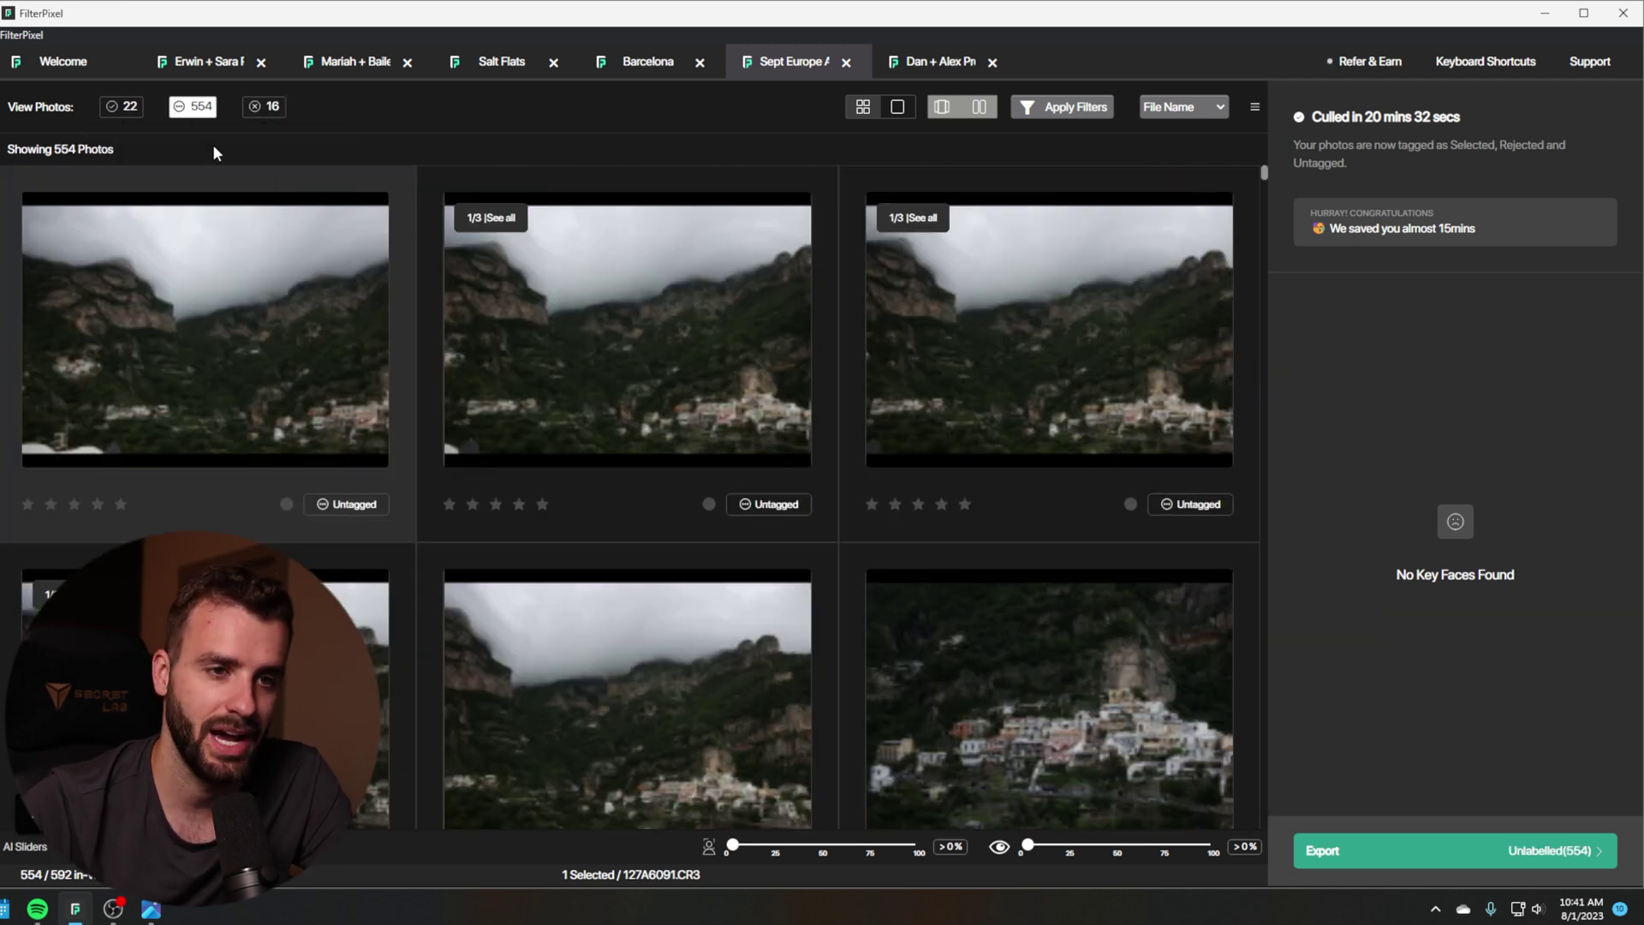
click(938, 61)
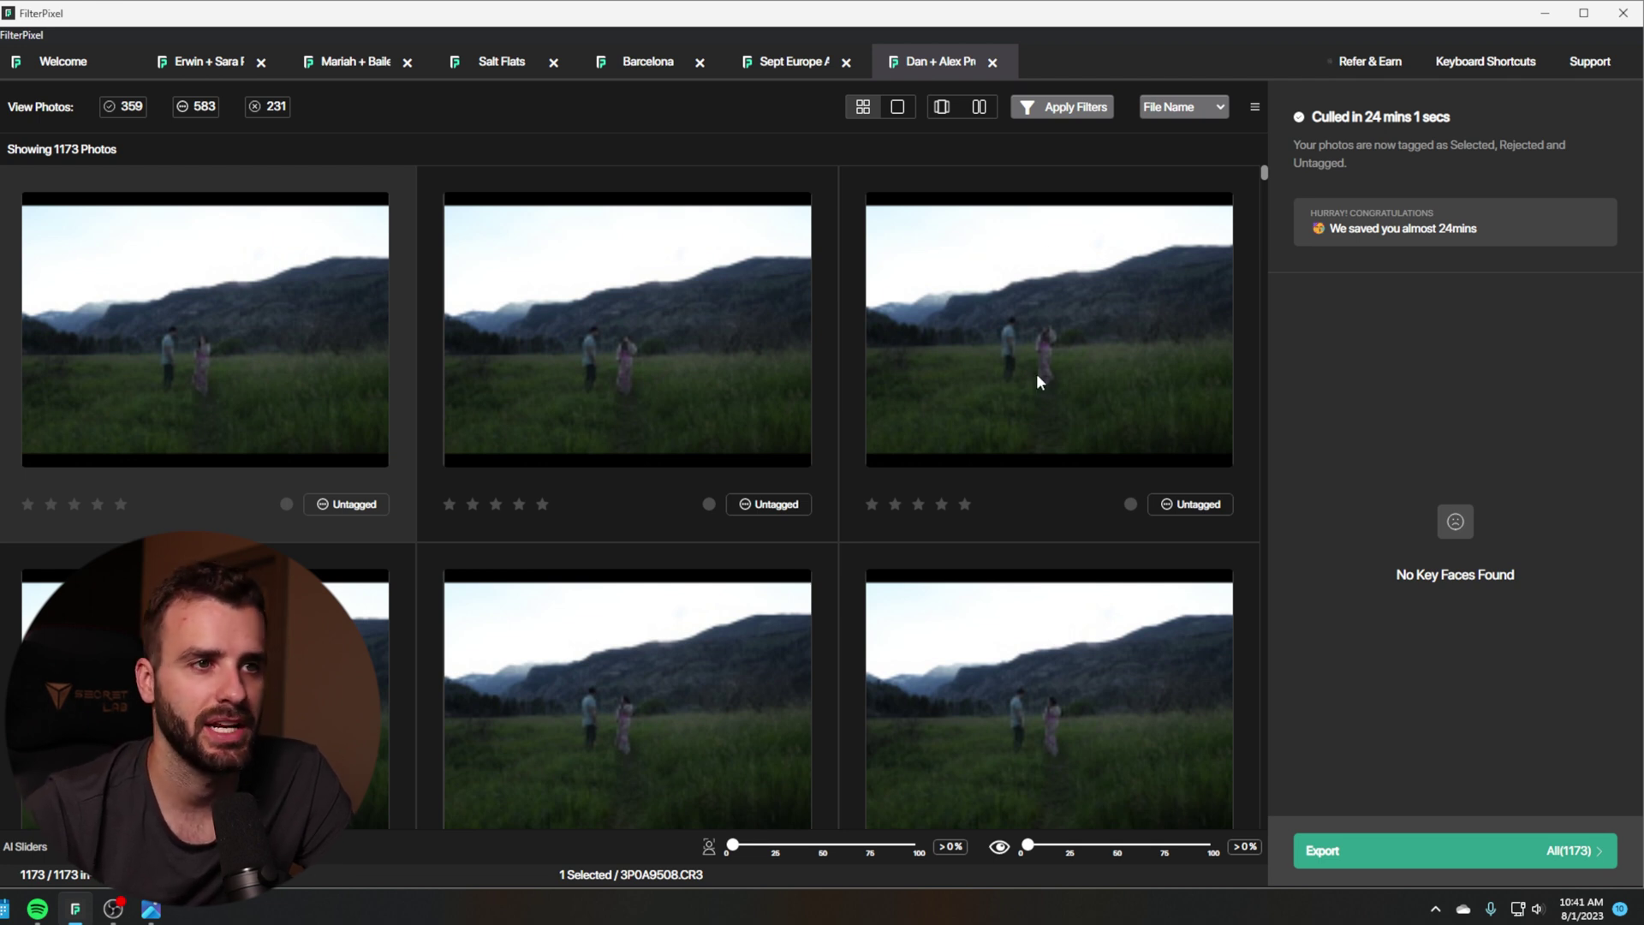
Step: Filter the 1173-photo couple gallery to its 231 rejected photos and scroll down the grid
click(266, 120)
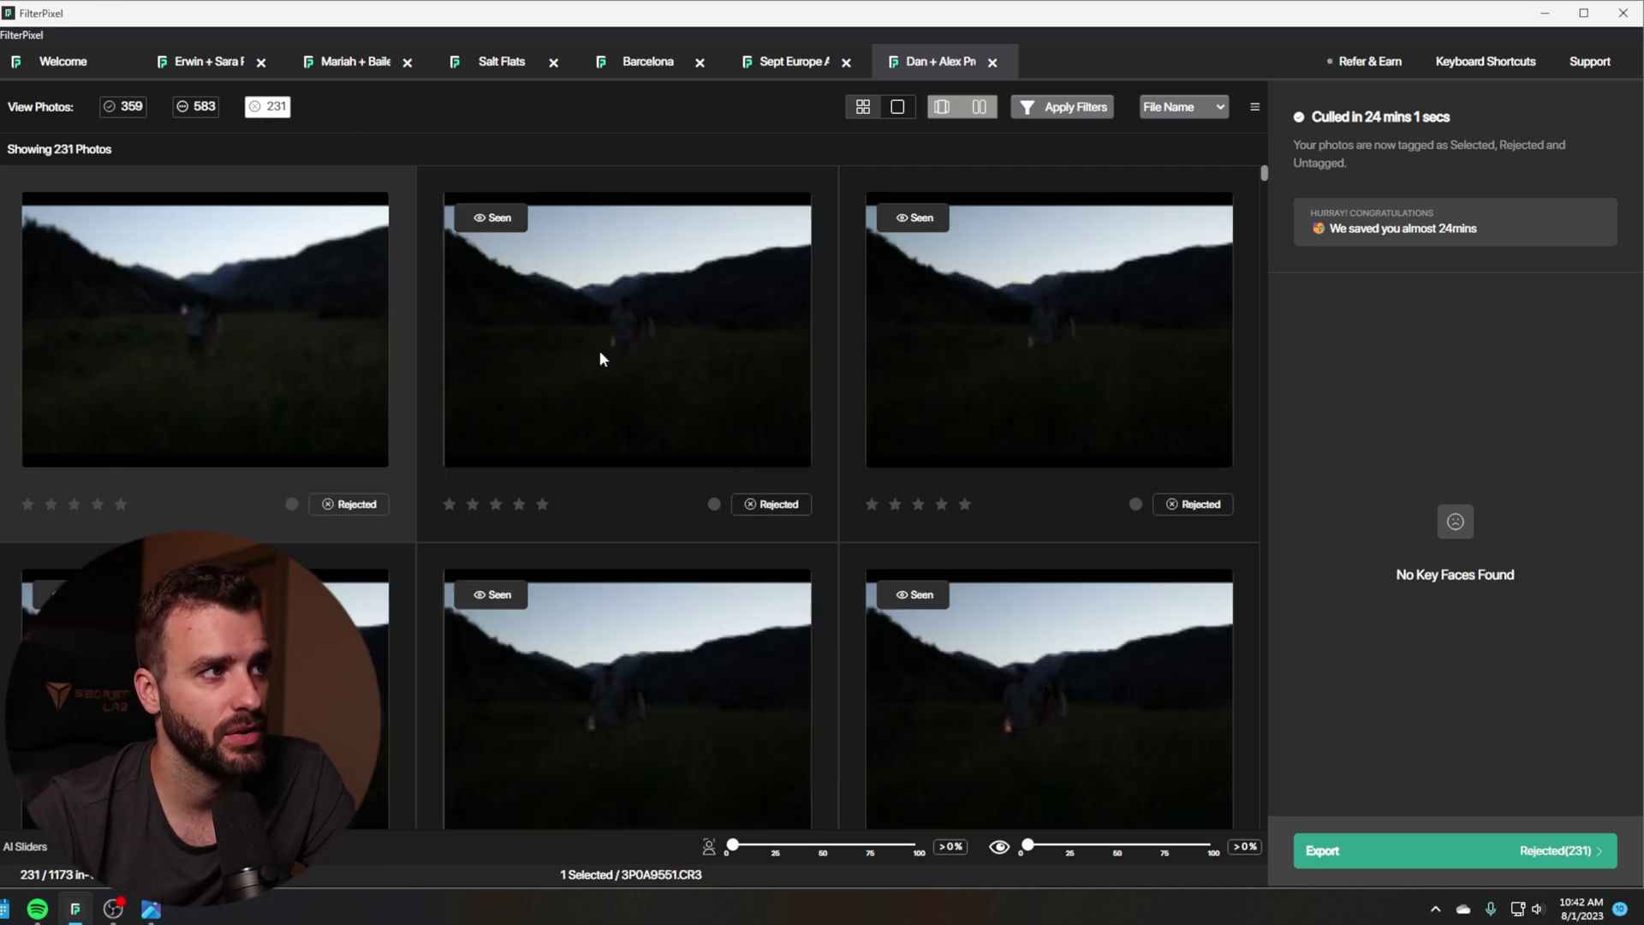
scroll(602, 357, down, 10)
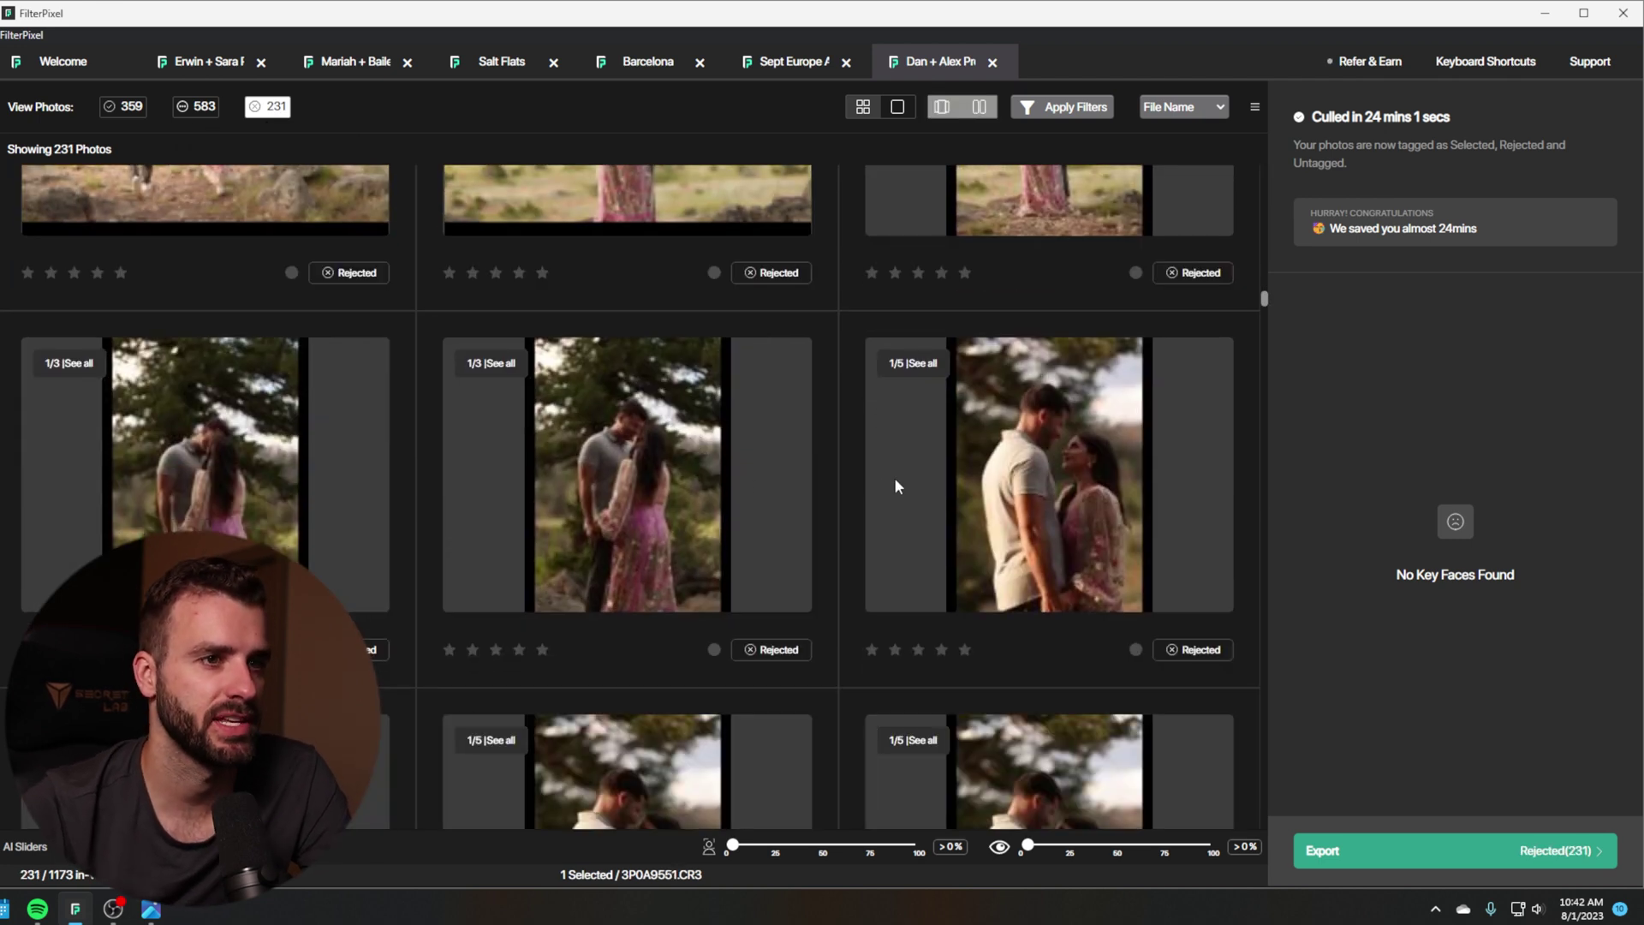
Step: Open rejected shot 5P1A0224.CR3 alone, zoom into the couple's faces, then fit it back in view
double_click(1046, 481)
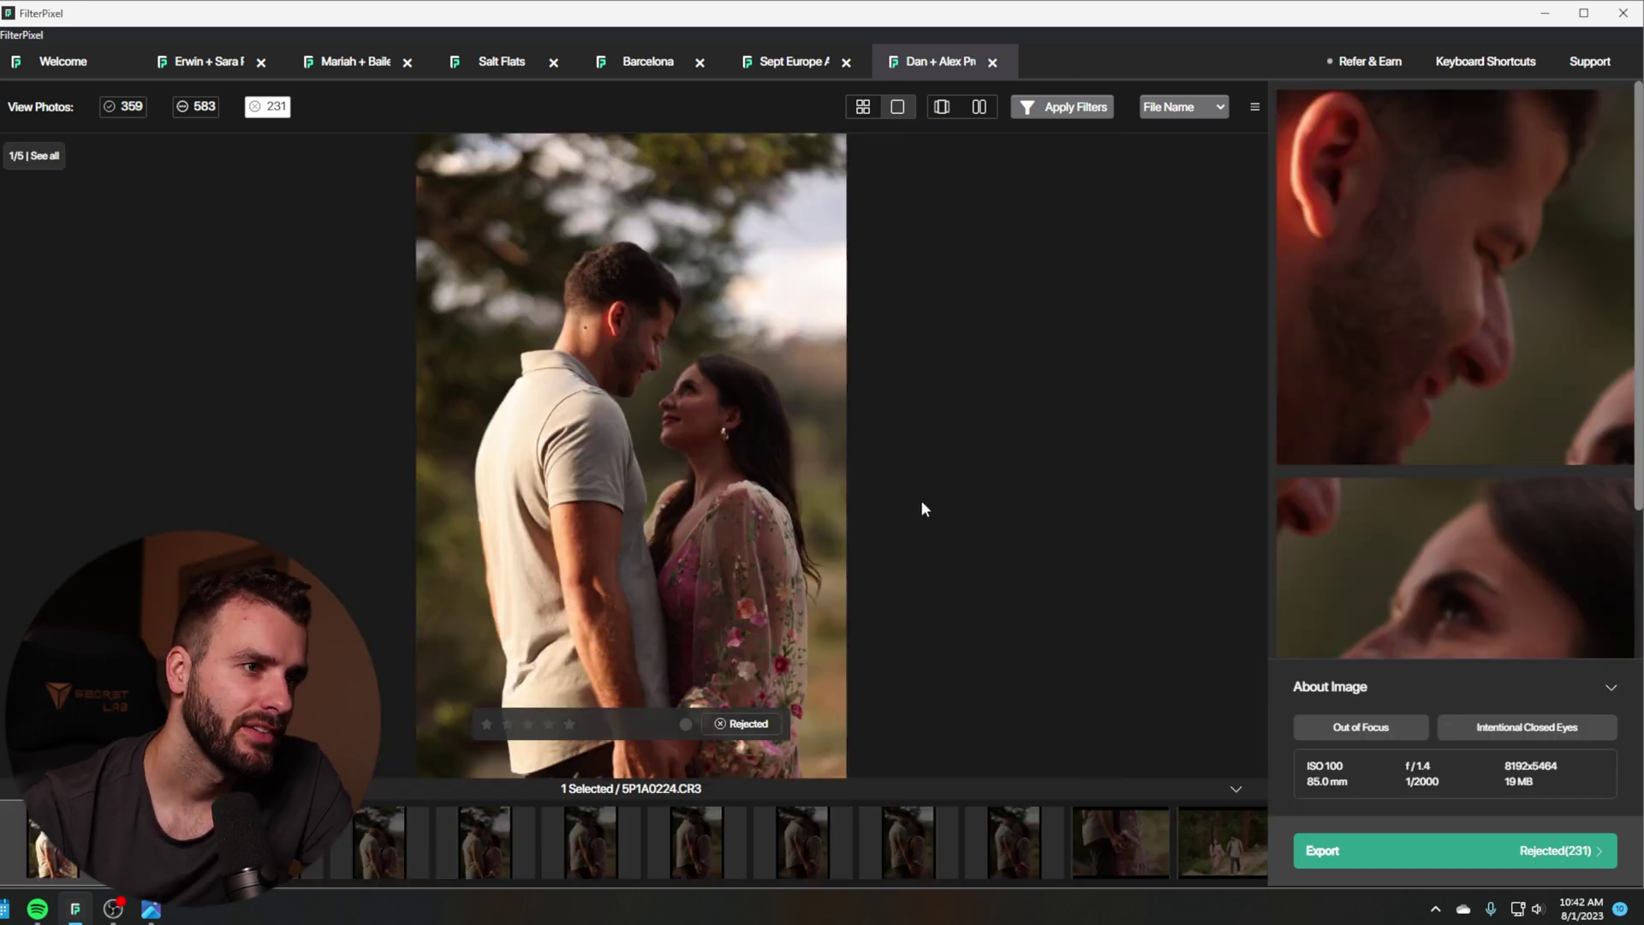
click(694, 377)
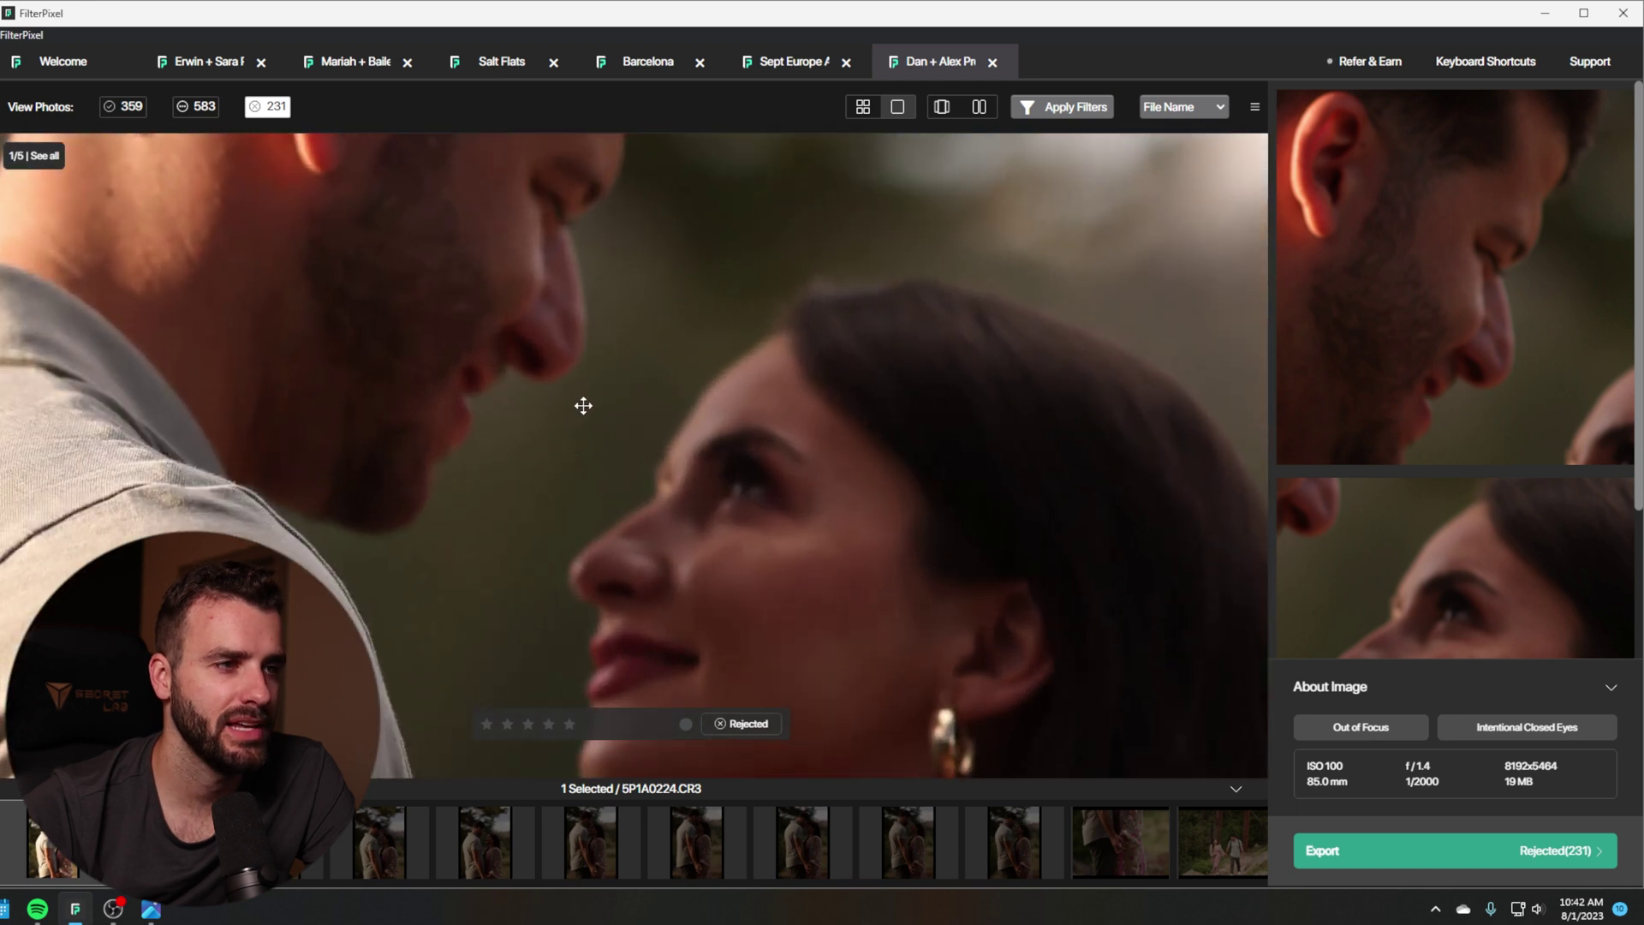
click(583, 405)
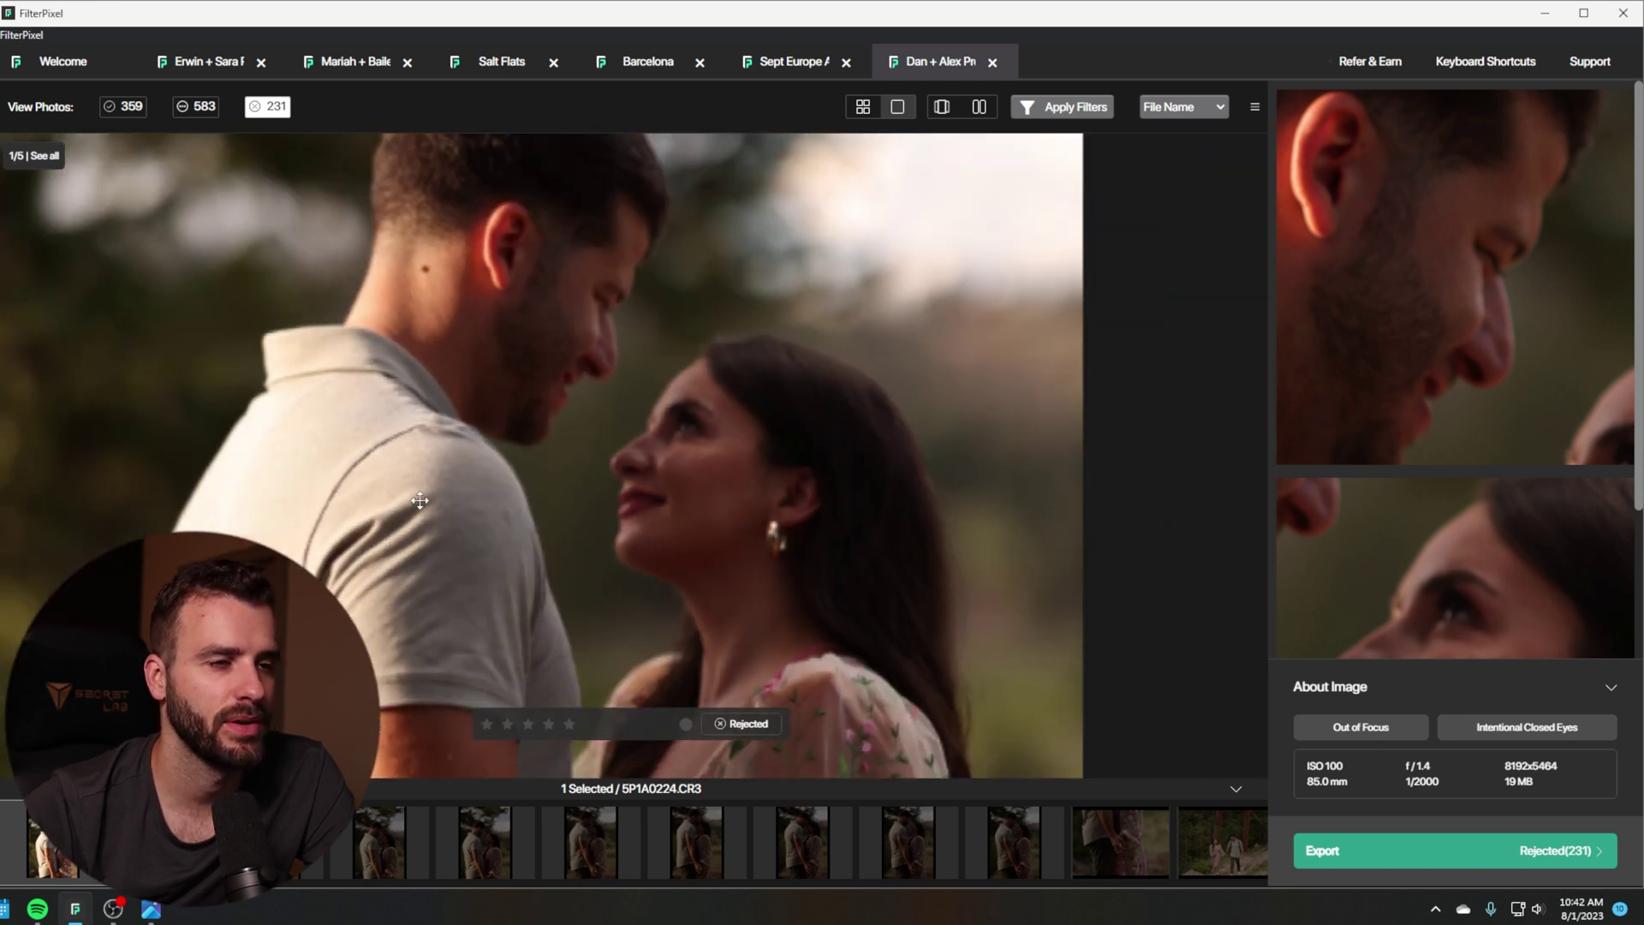
click(420, 500)
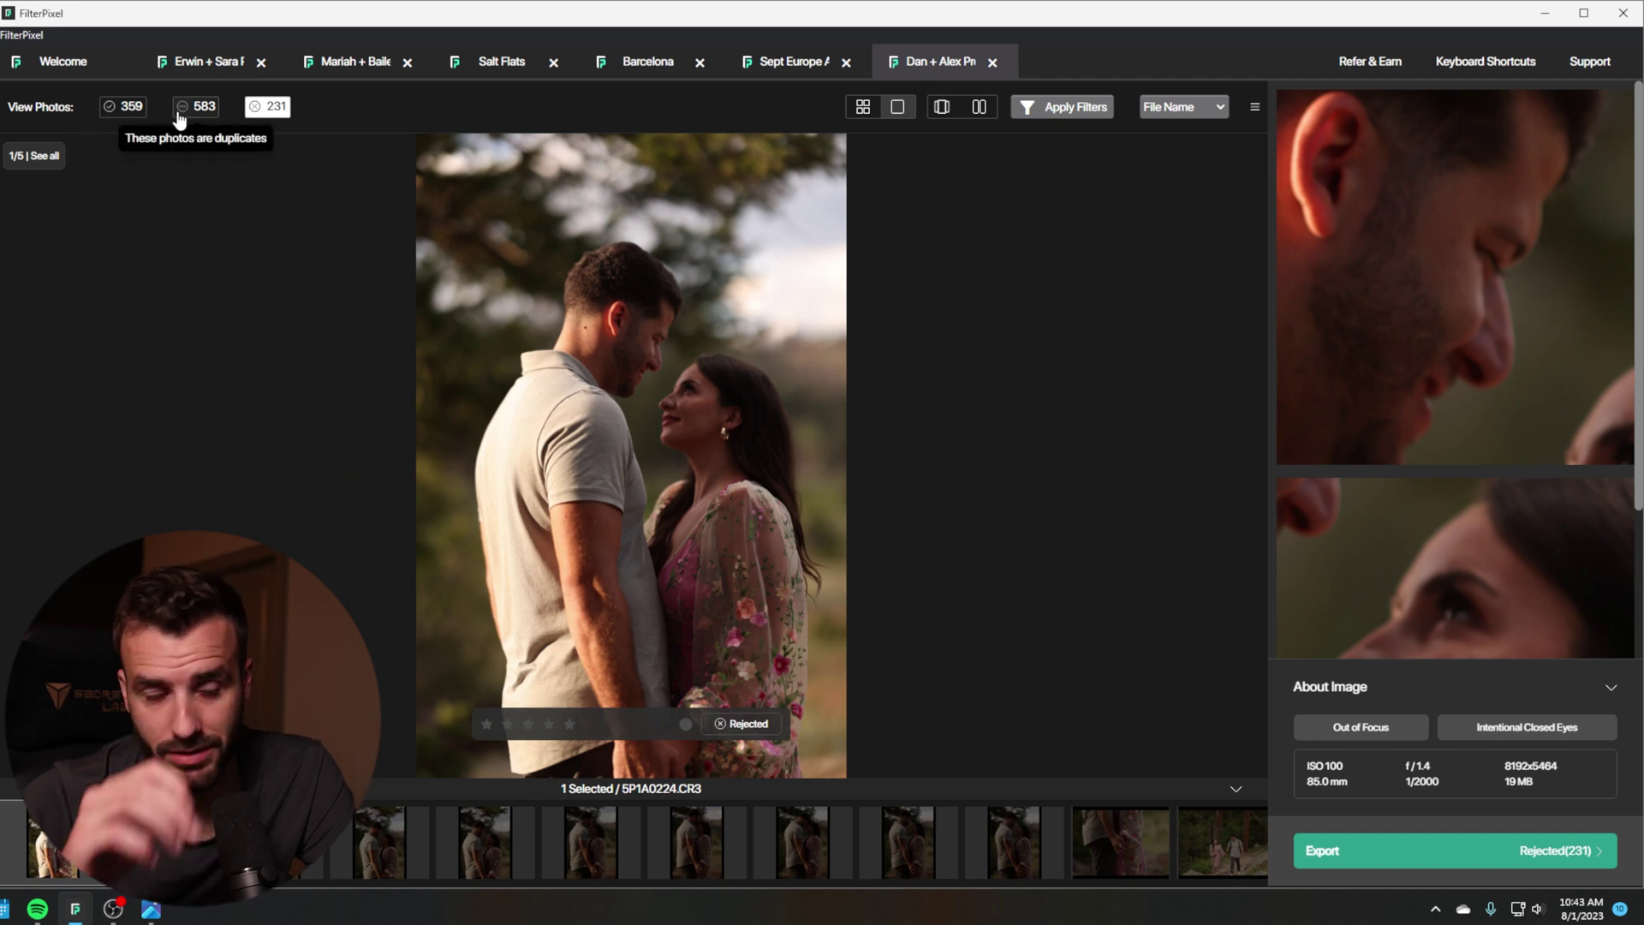
Step: Return to the grid view and scroll through the couple gallery's 583 untagged thumbnails
click(267, 106)
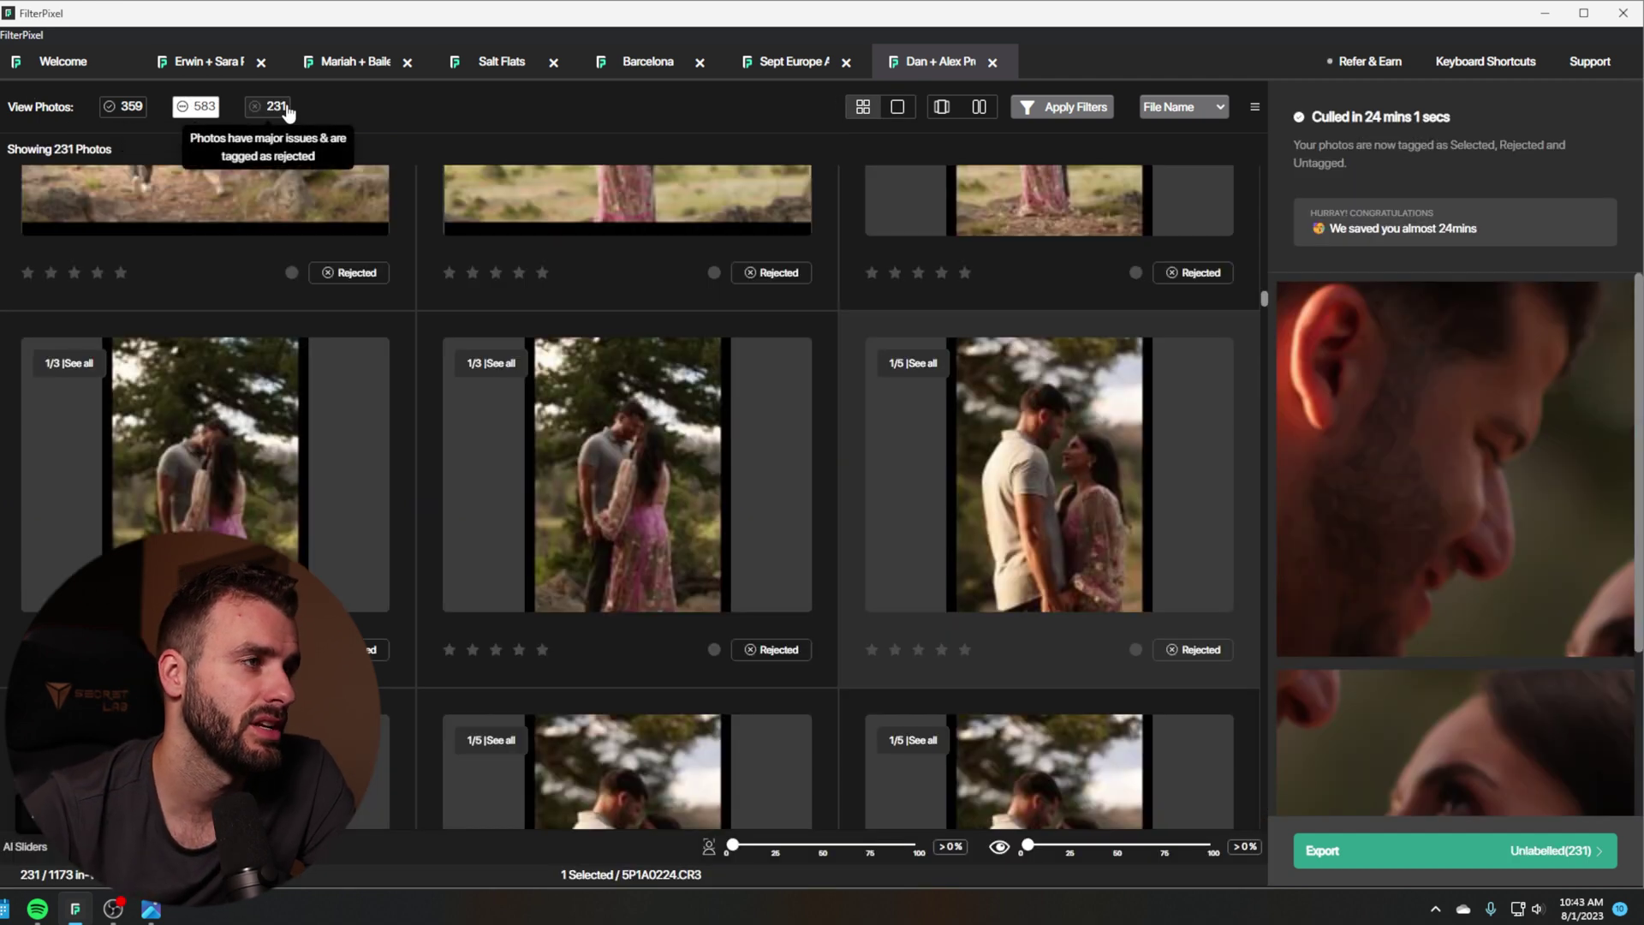
scroll(637, 384, down, 1)
scroll(654, 392, down, 3)
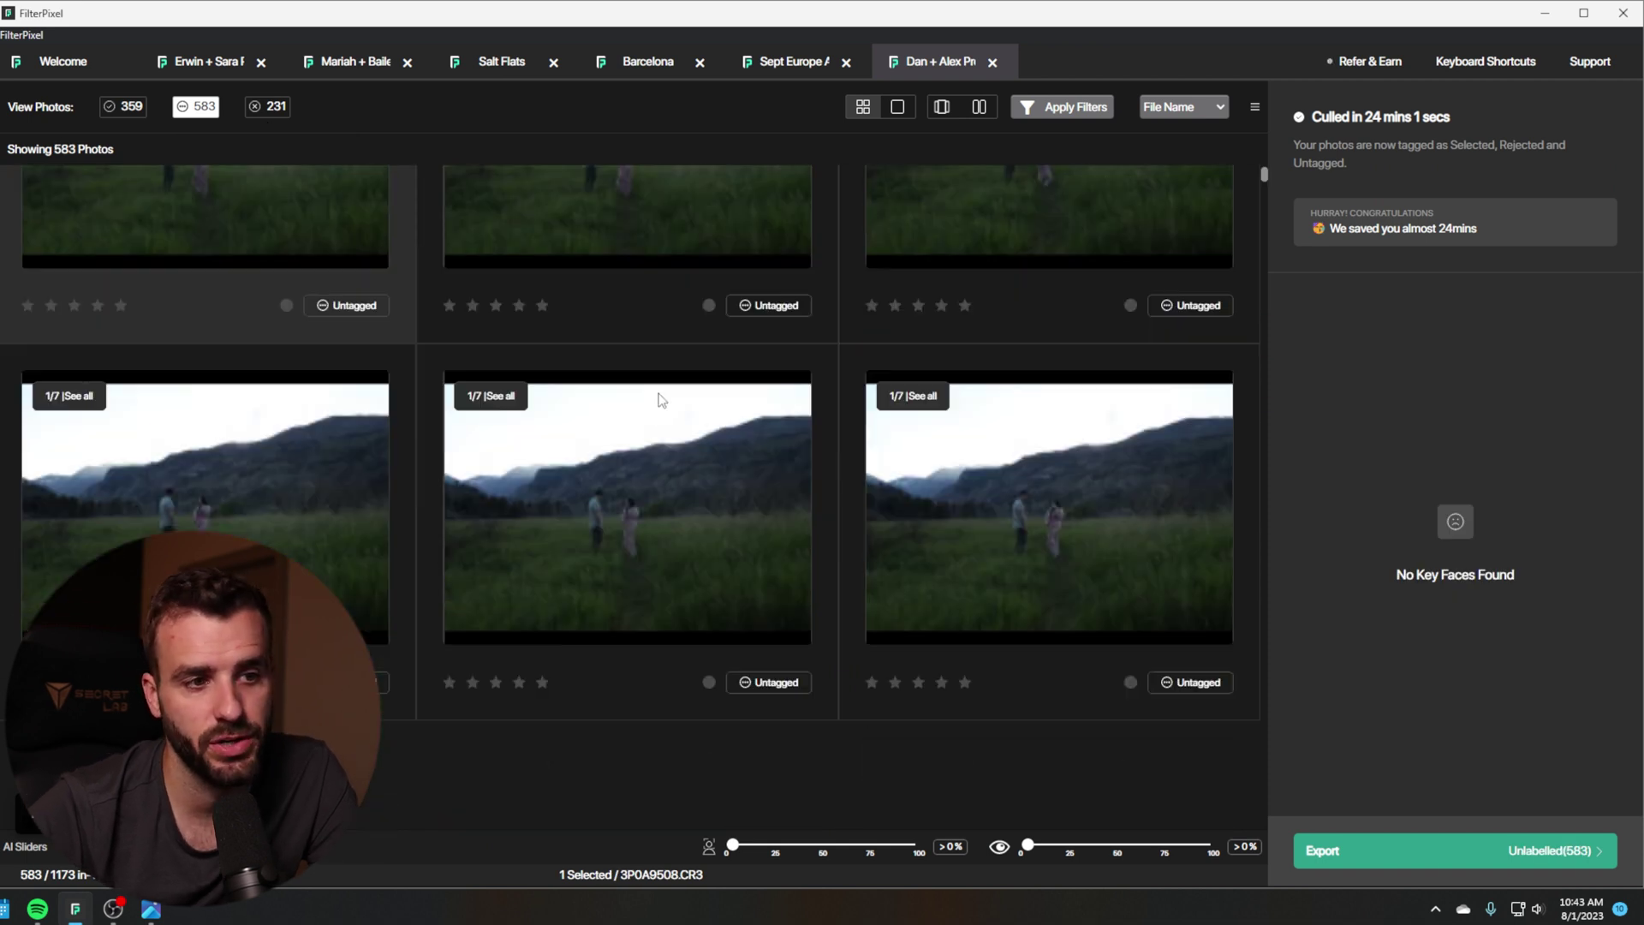
scroll(664, 394, down, 5)
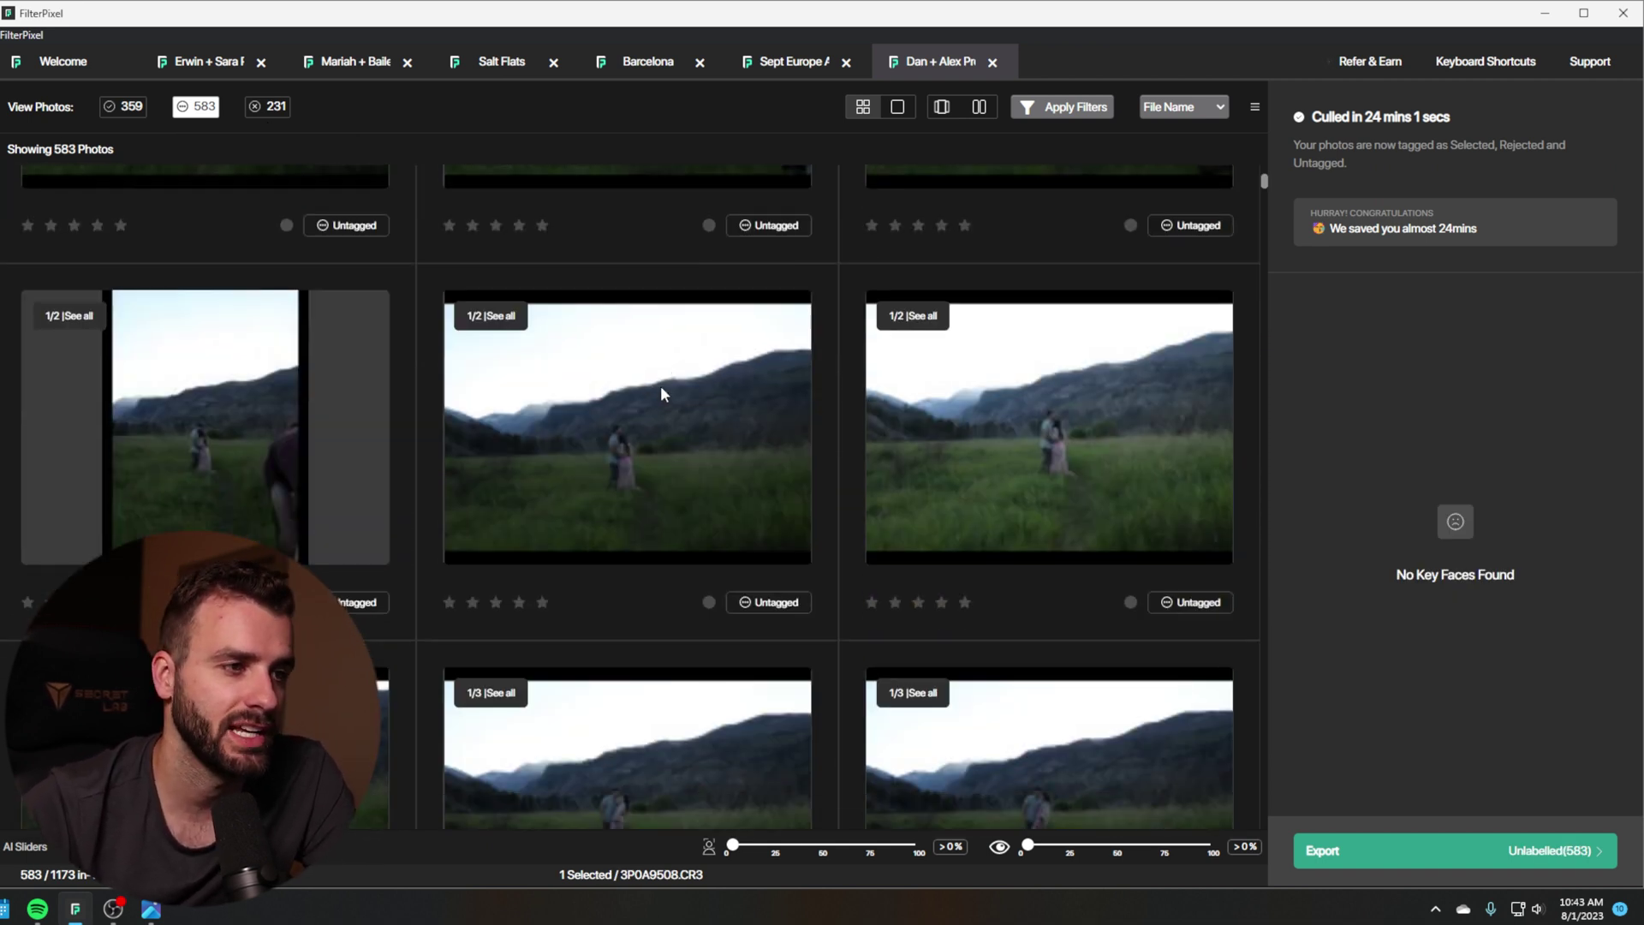
scroll(661, 392, down, 8)
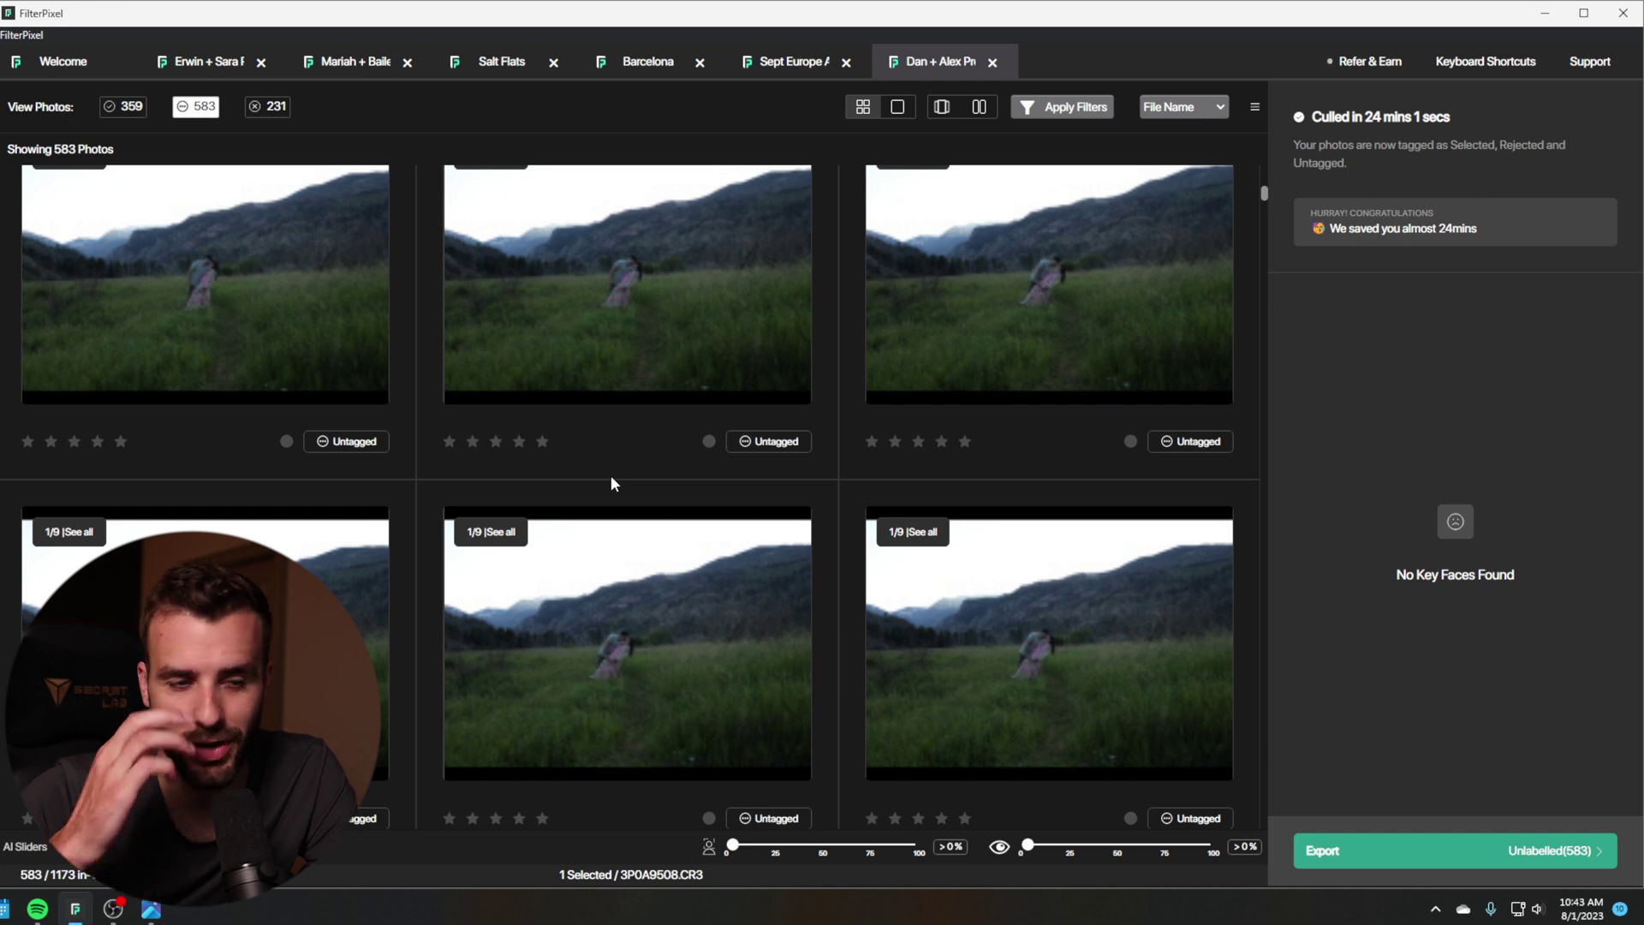
scroll(610, 476, up, 4)
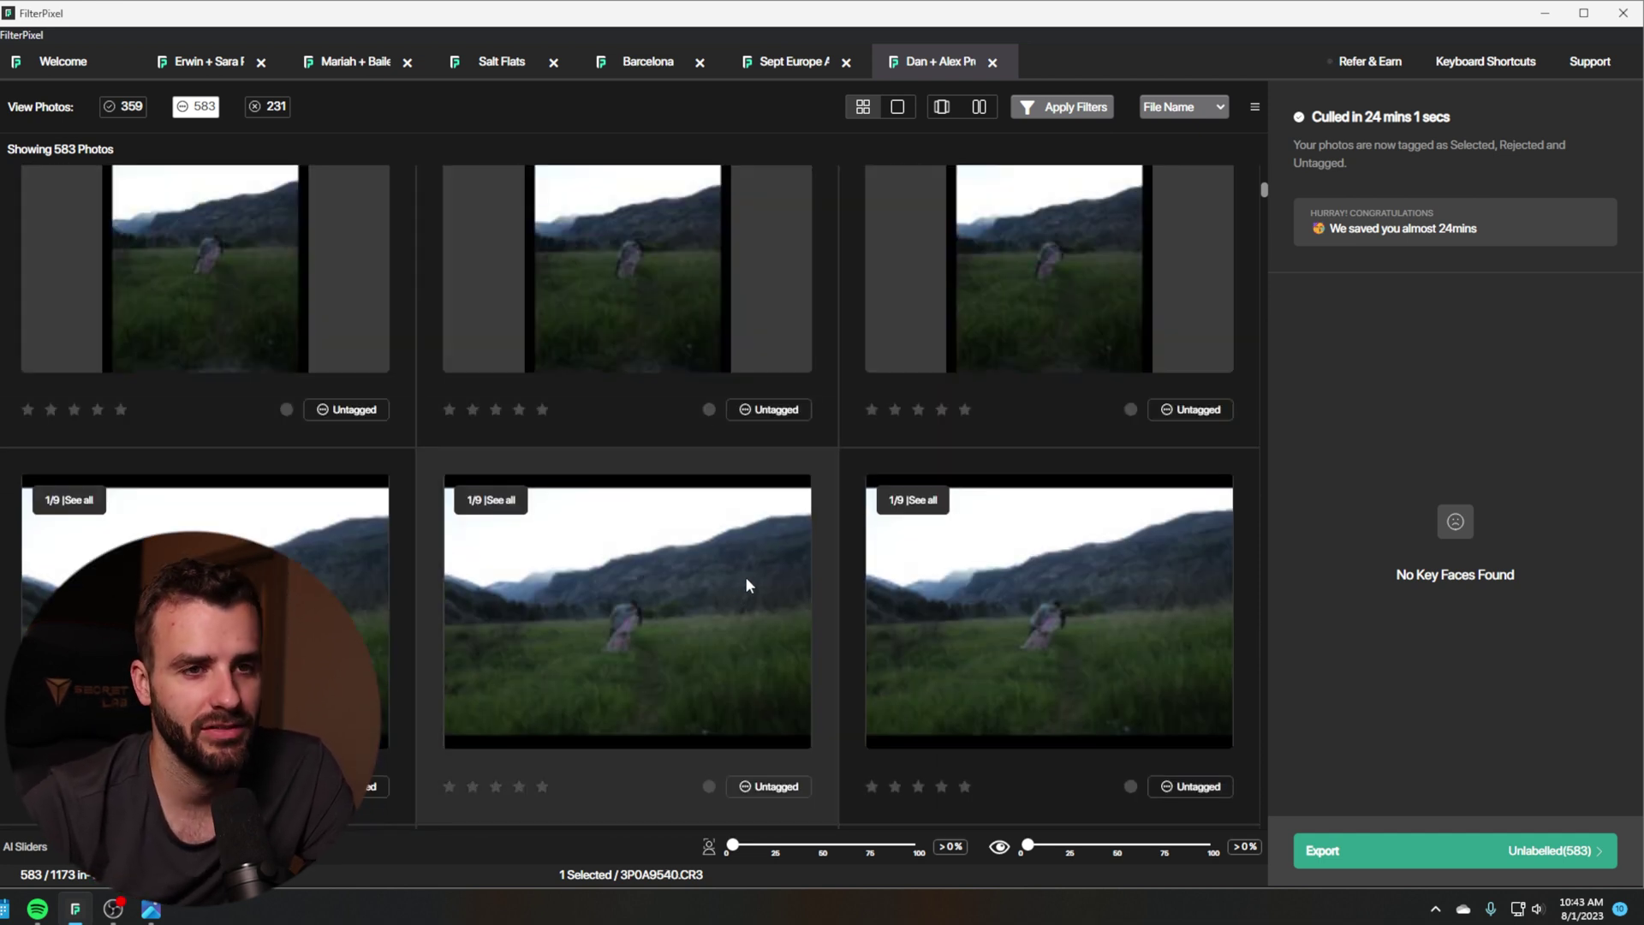
scroll(1112, 613, up, 3)
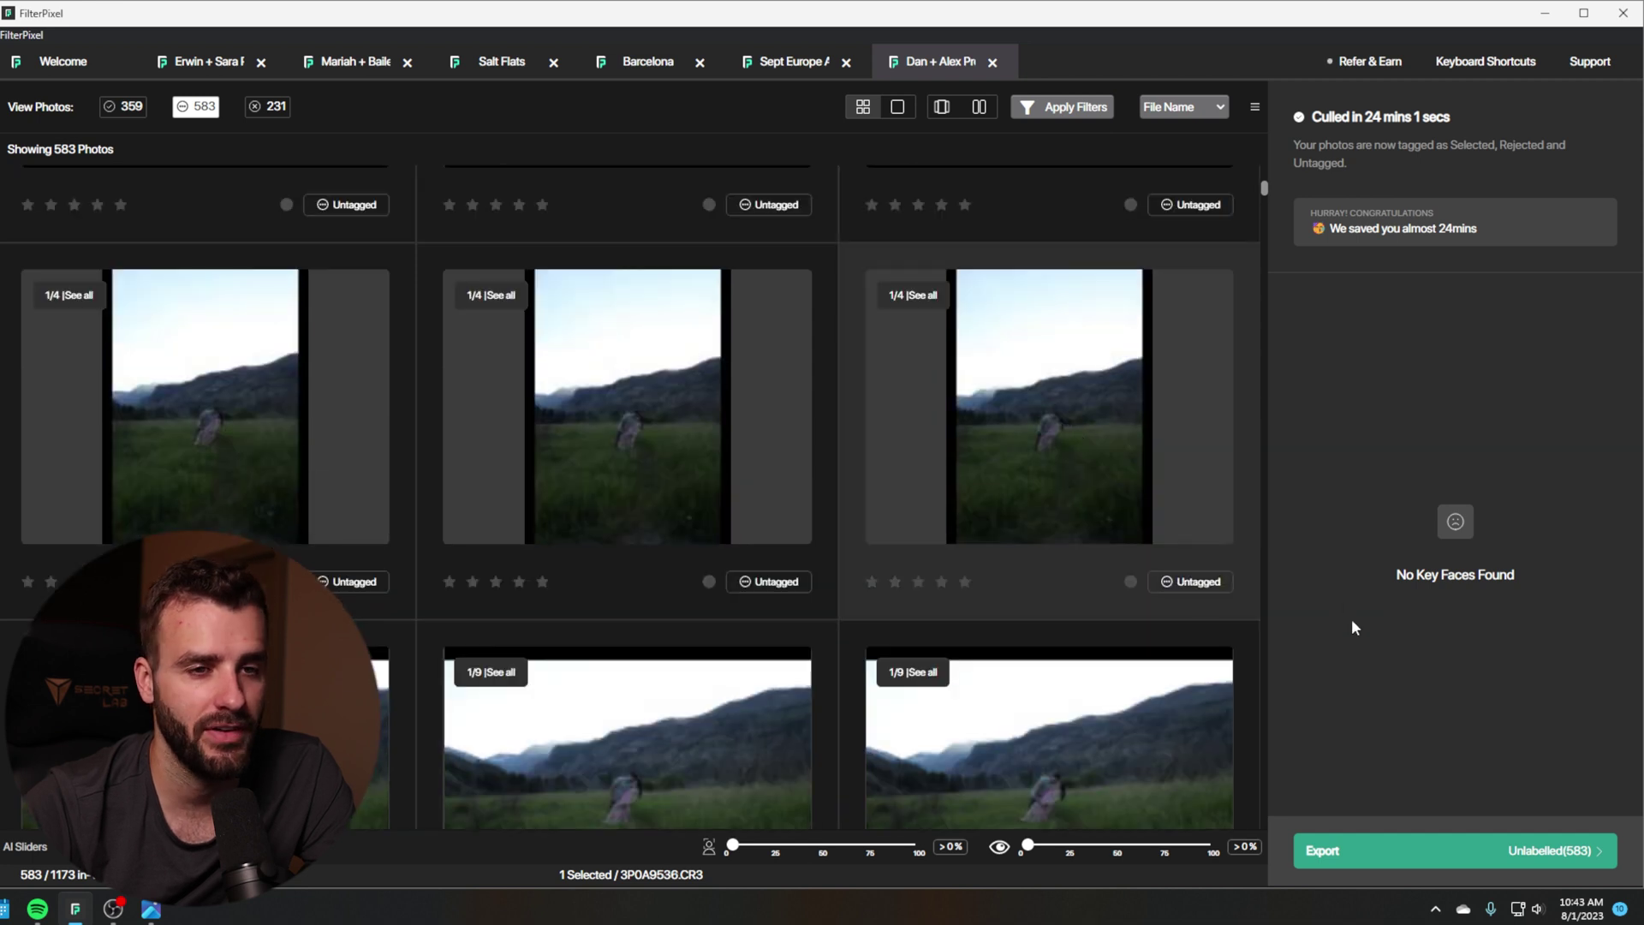
scroll(611, 587, up, 3)
scroll(696, 531, down, 3)
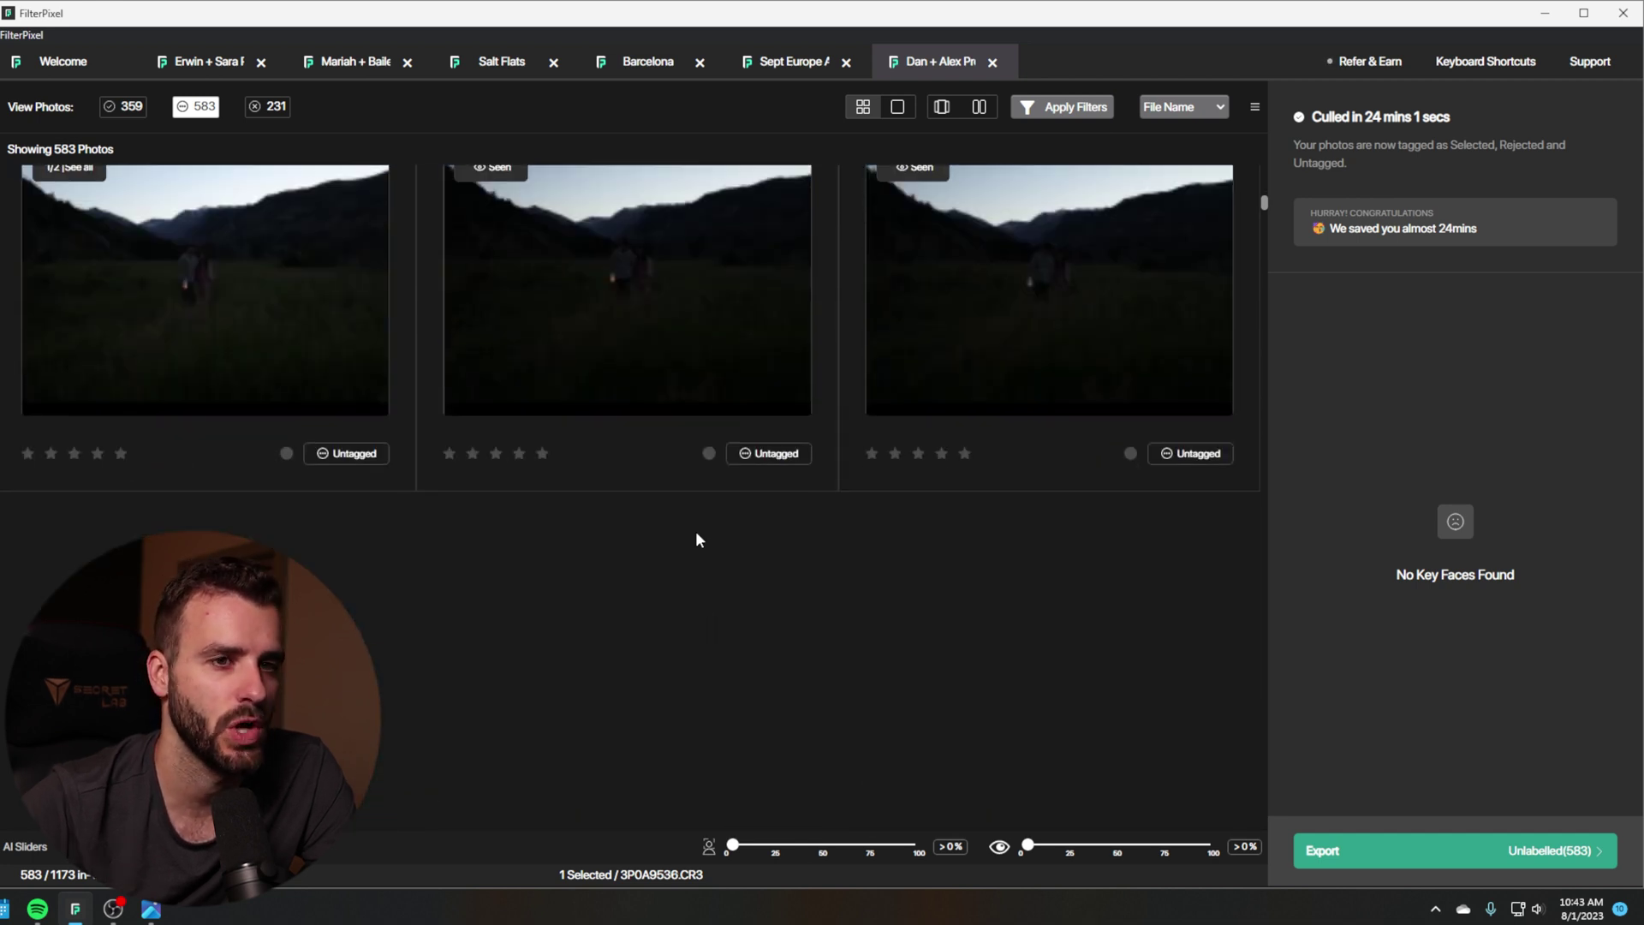
Step: Preview the face crops of an untagged dark meadow photo in the Key Faces panel
scroll(984, 450, down, 3)
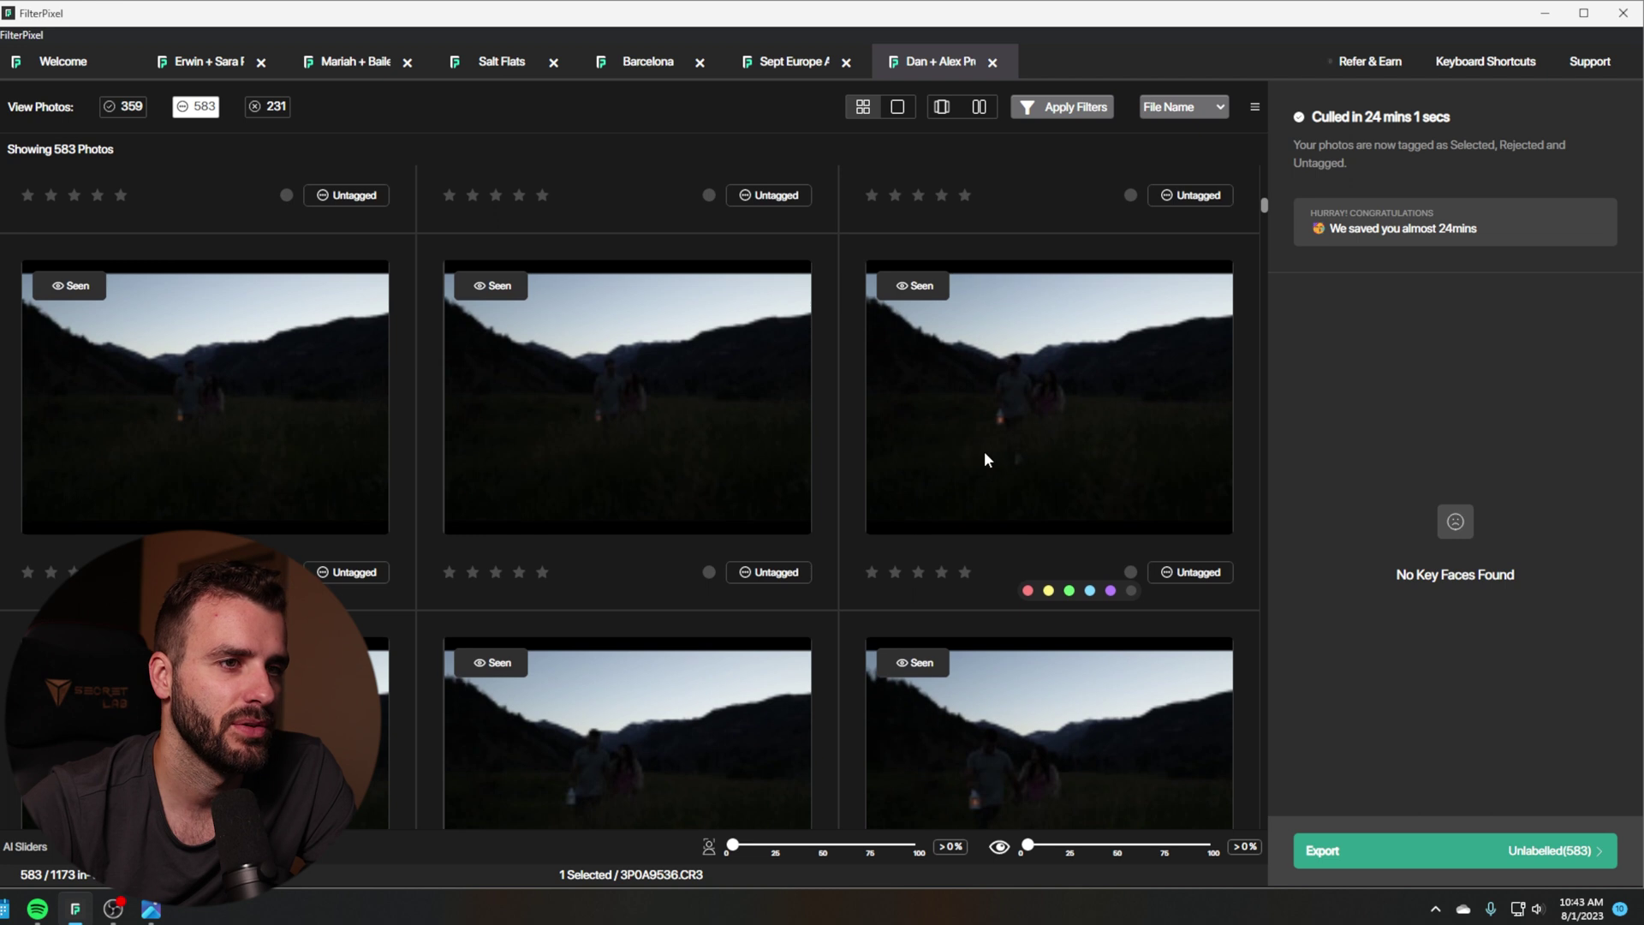
click(984, 451)
scroll(616, 511, down, 3)
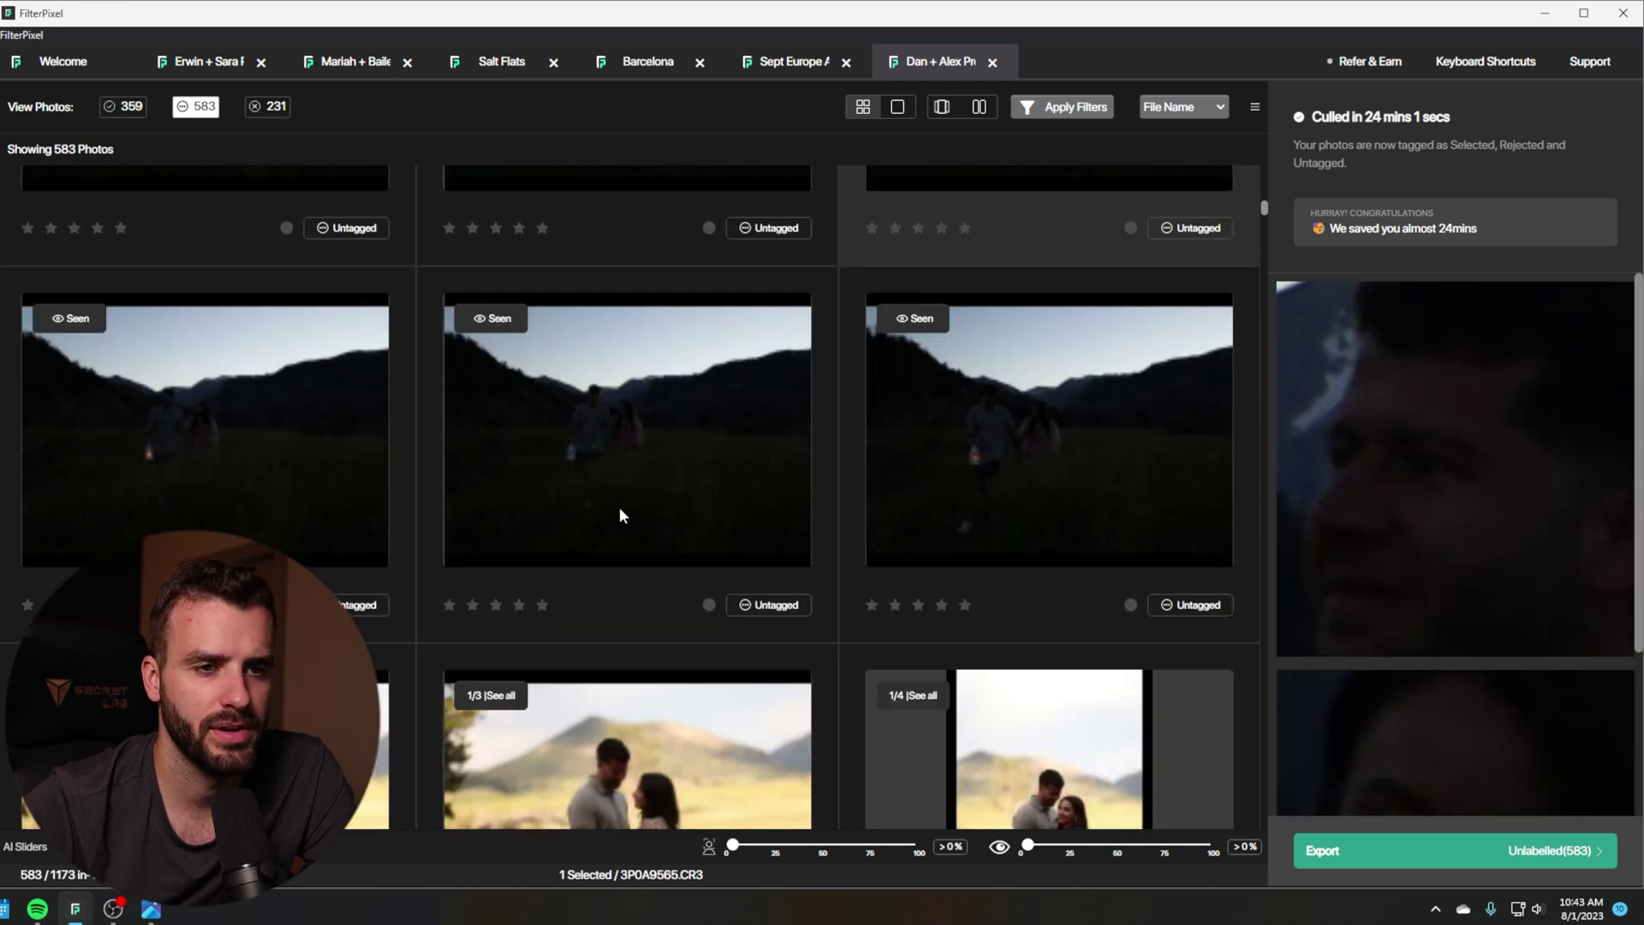
scroll(619, 507, down, 3)
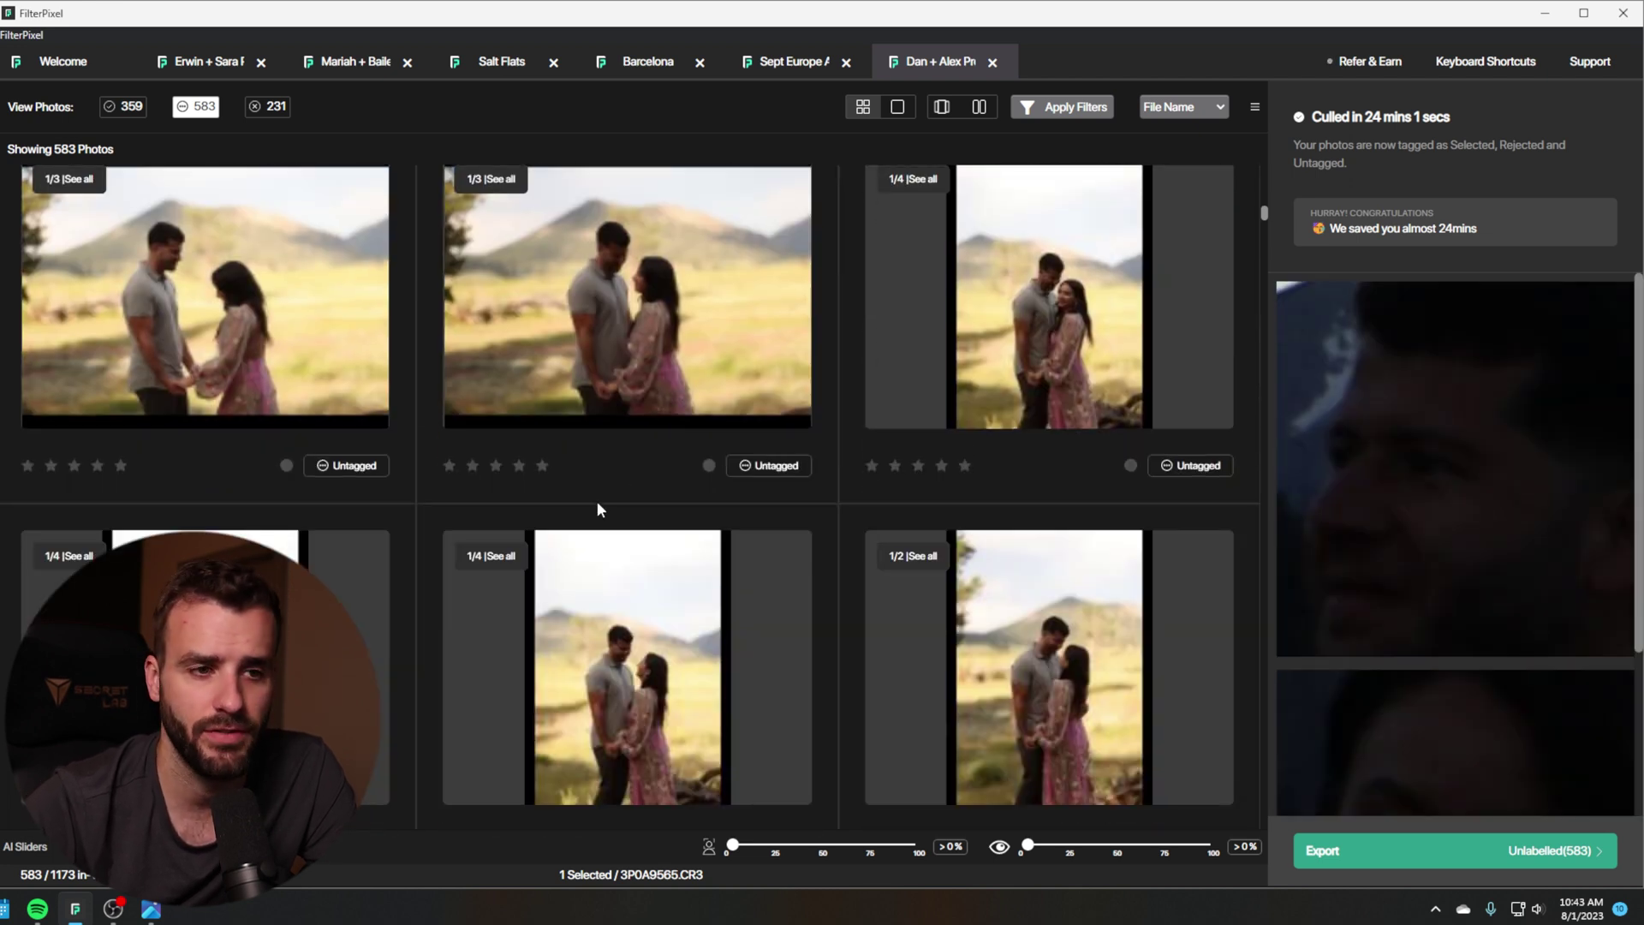
Step: Inspect the man's and woman's face close-ups for couple photo 5P1A0003.CR3
click(654, 335)
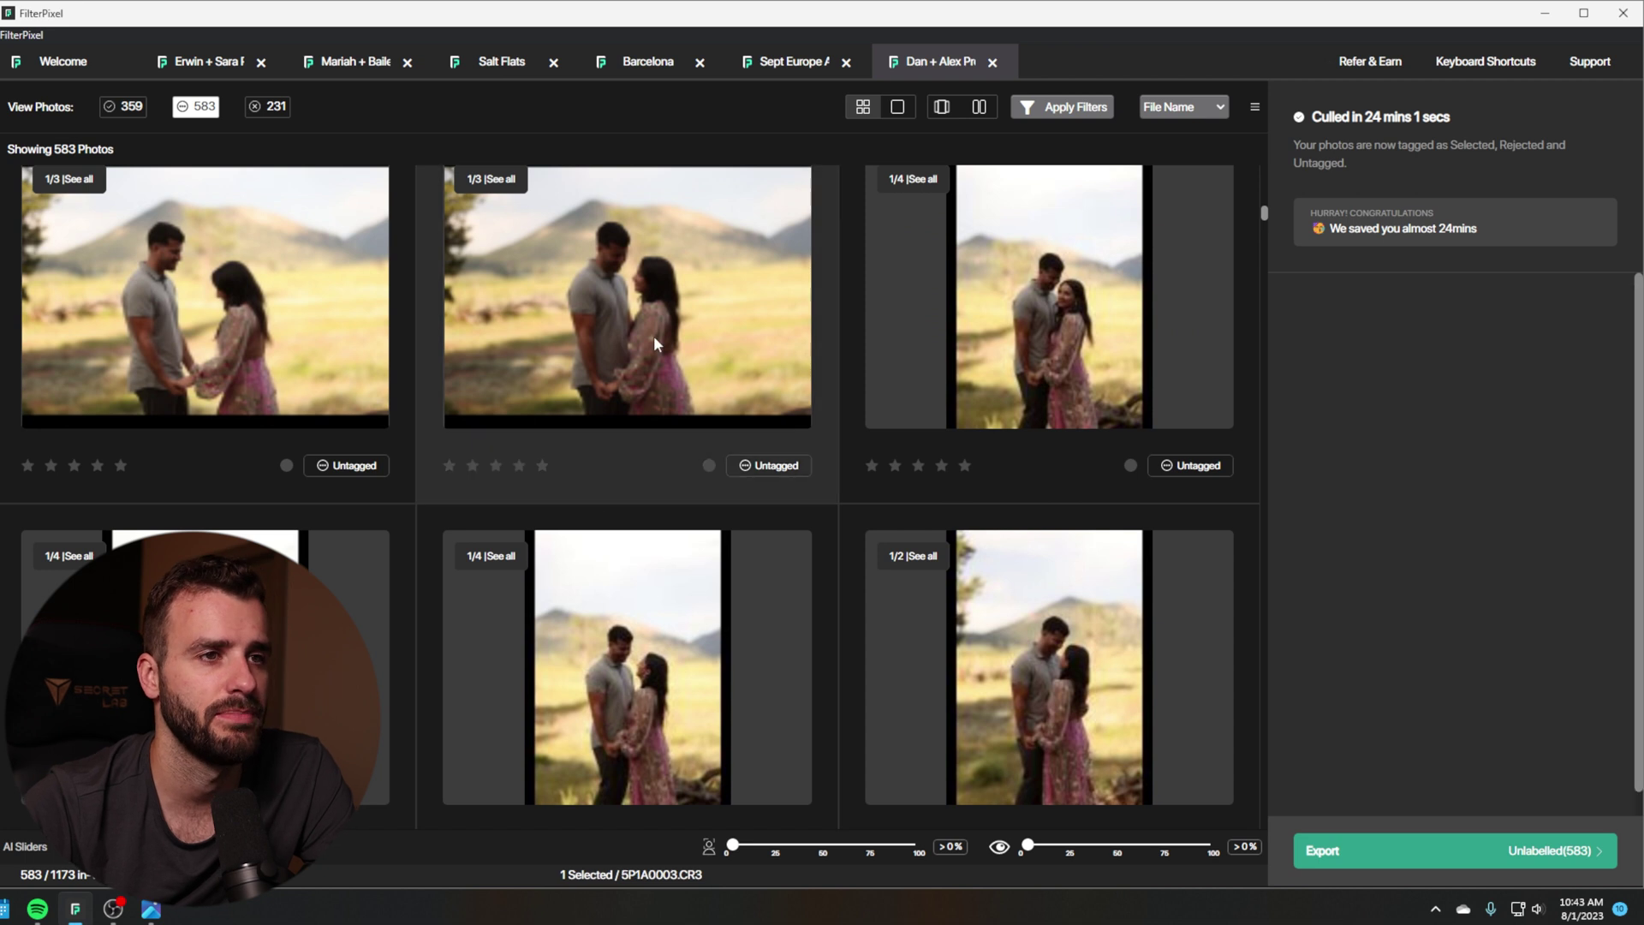
scroll(1435, 574, down, 3)
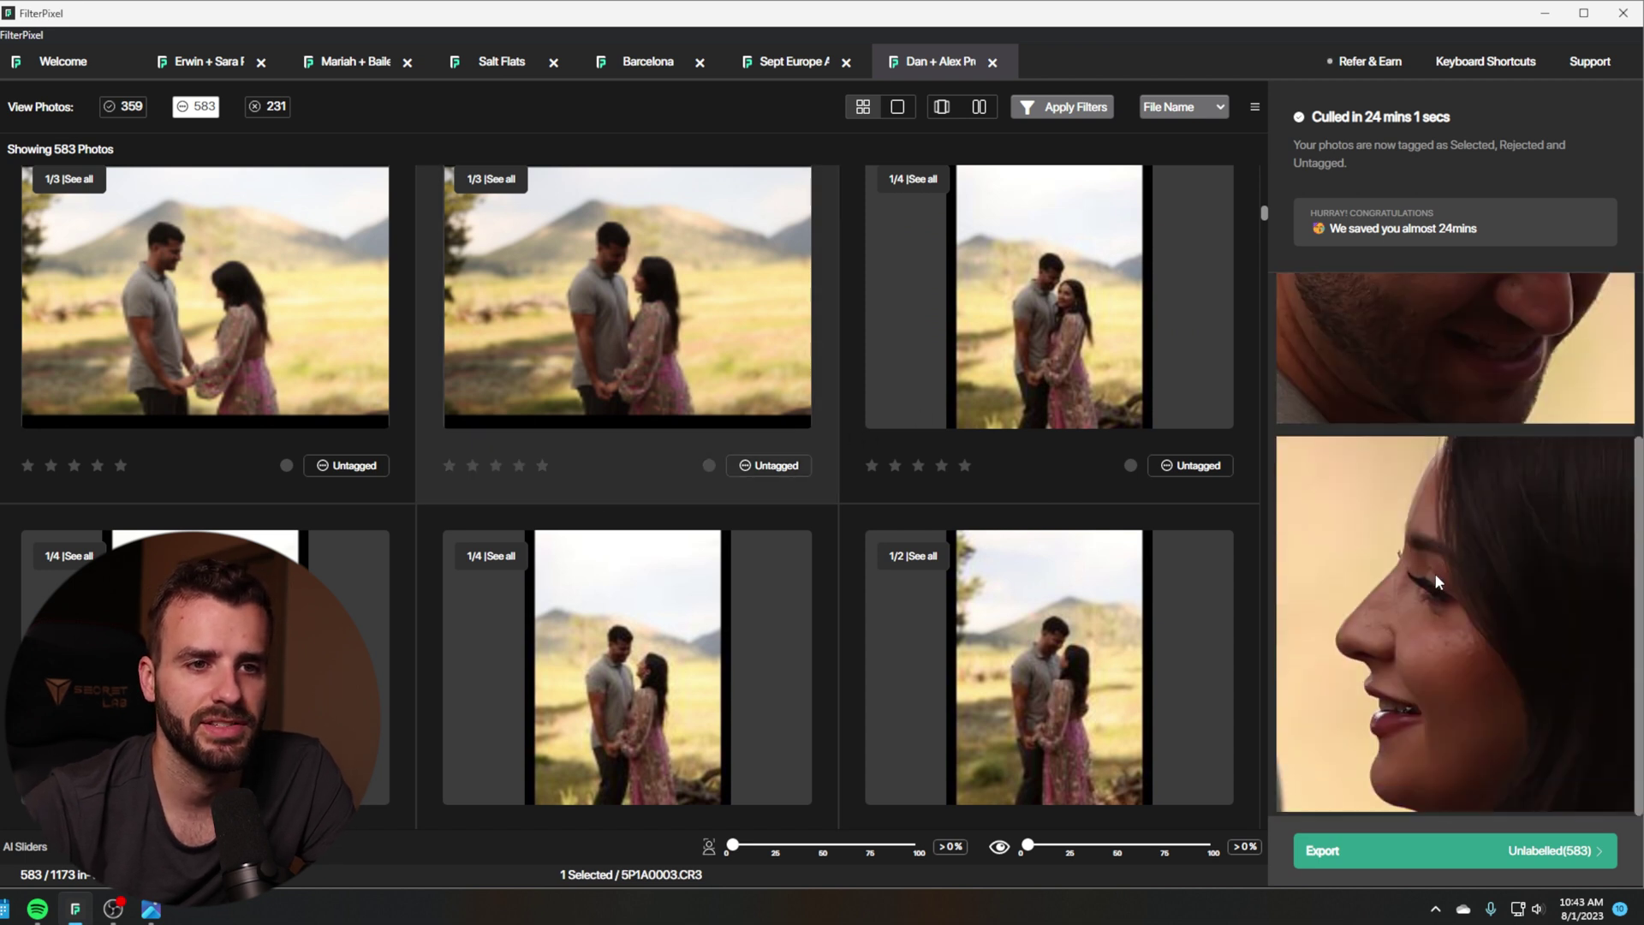
scroll(1458, 608, up, 3)
scroll(1460, 594, down, 3)
scroll(1461, 595, up, 3)
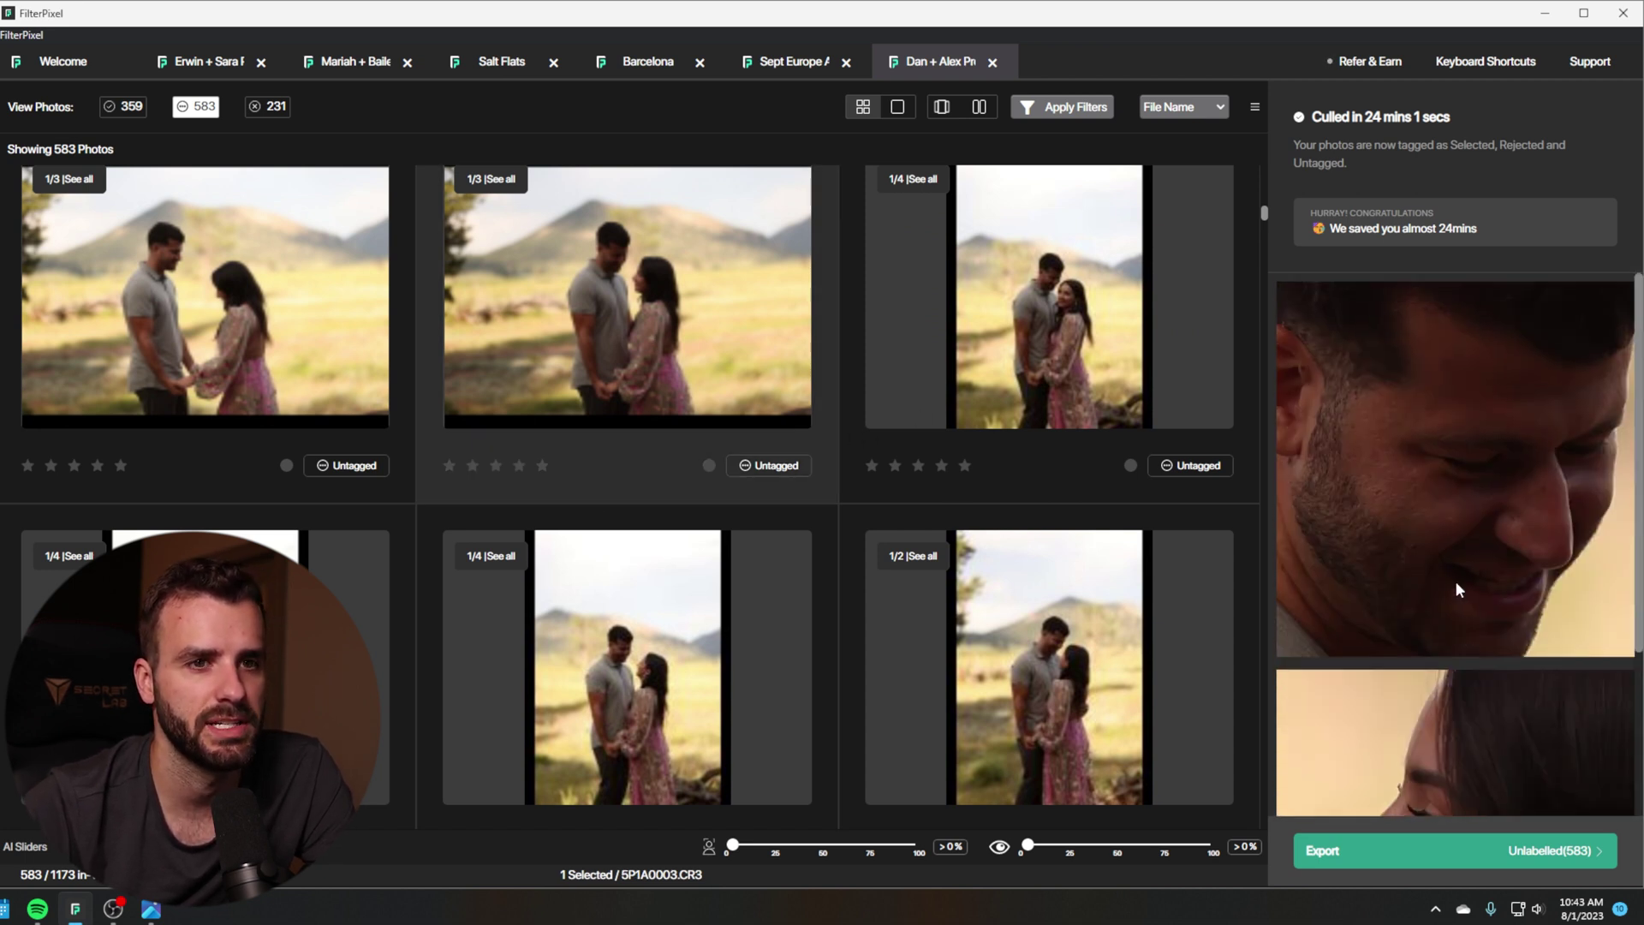
scroll(1455, 580, down, 3)
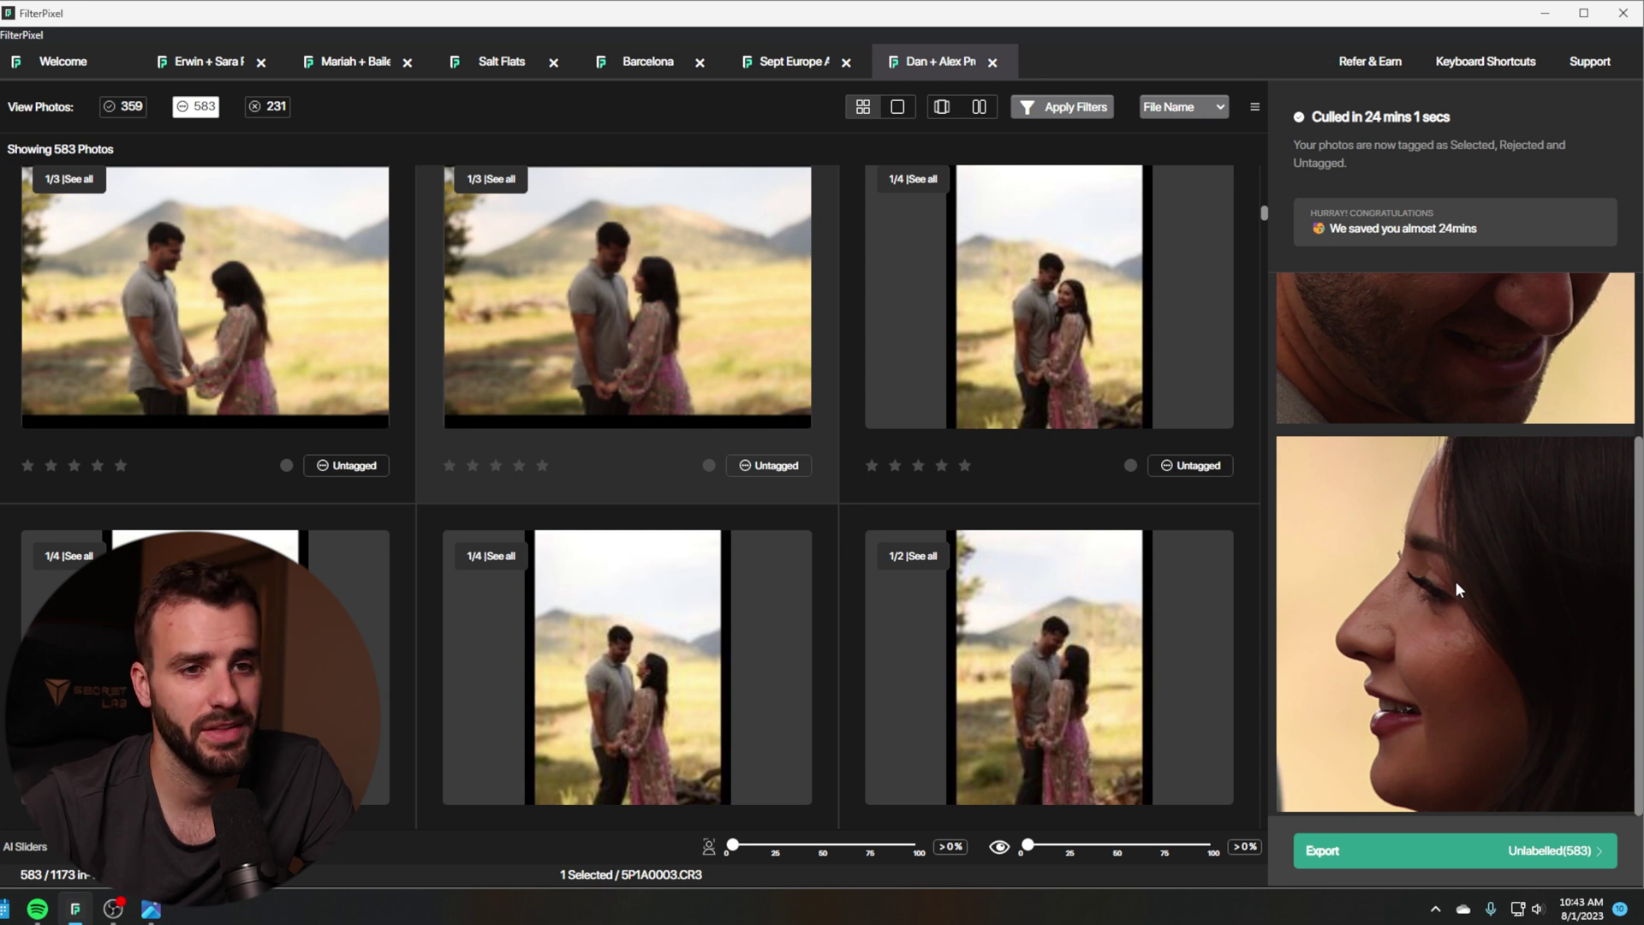
scroll(1460, 474, up, 3)
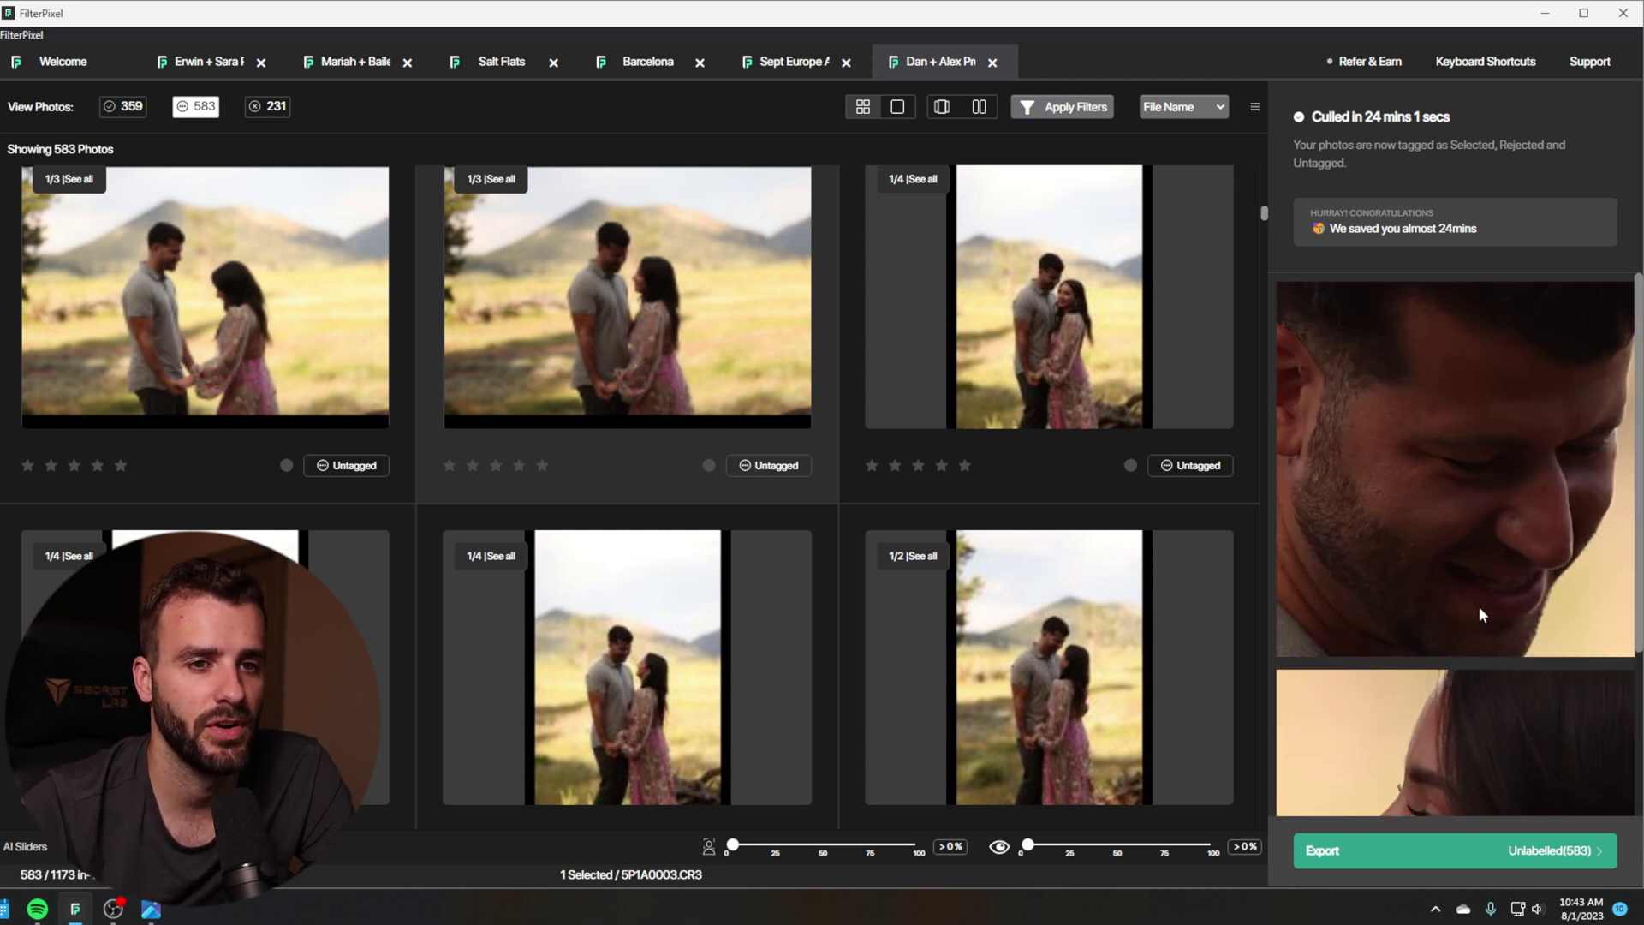
scroll(1478, 605, down, 3)
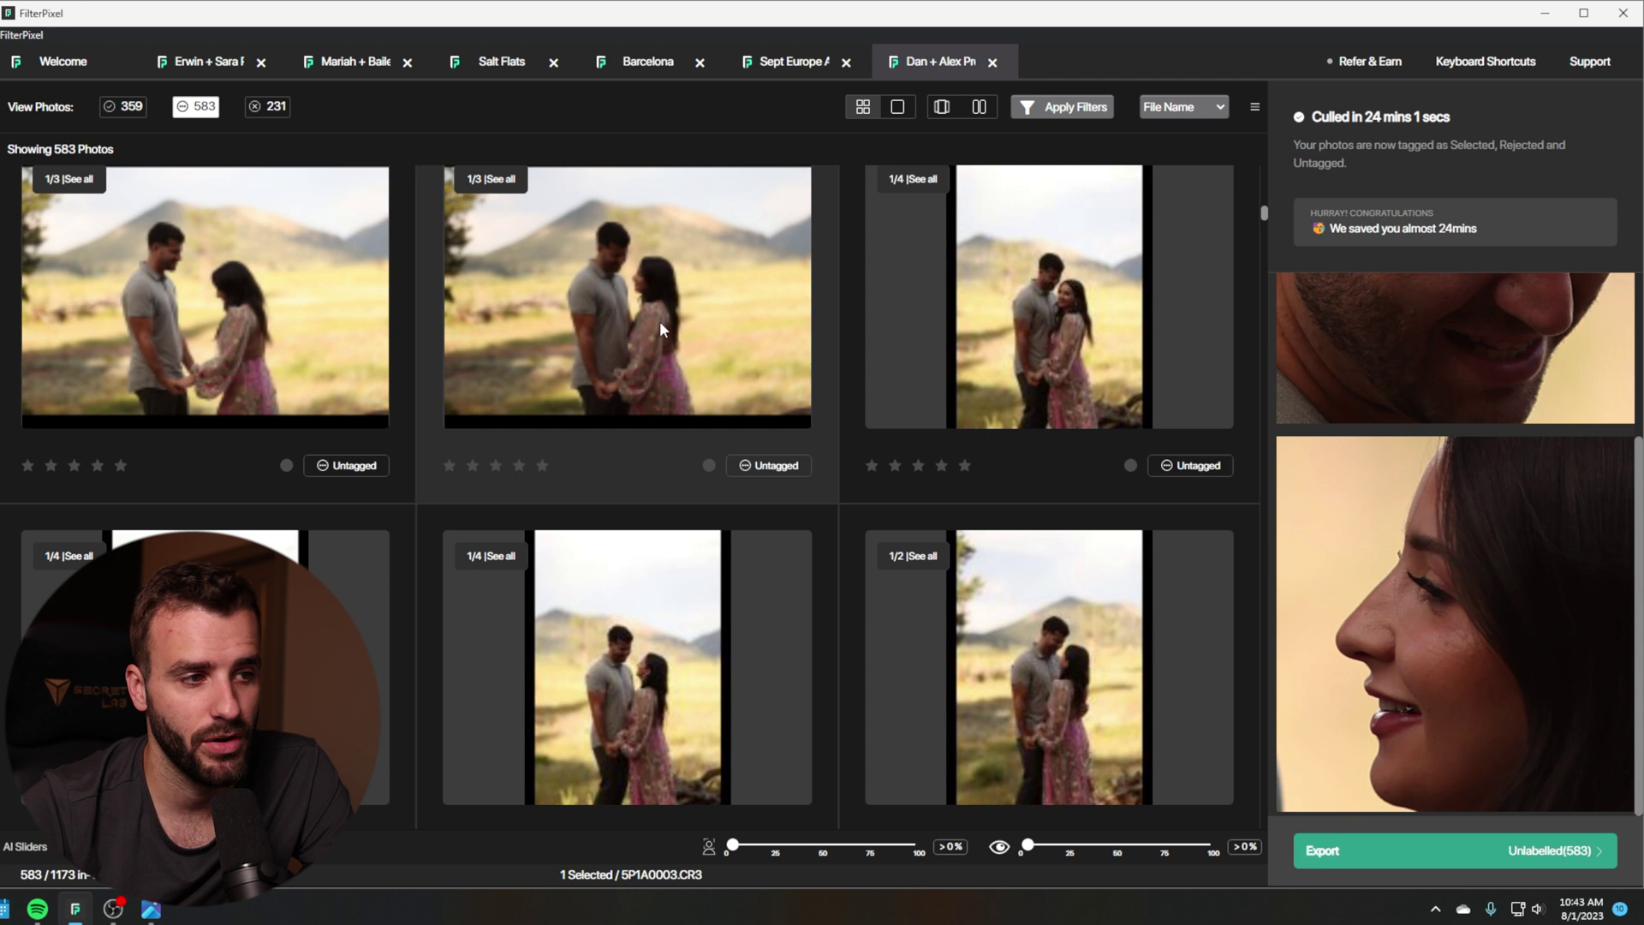
scroll(661, 334, down, 5)
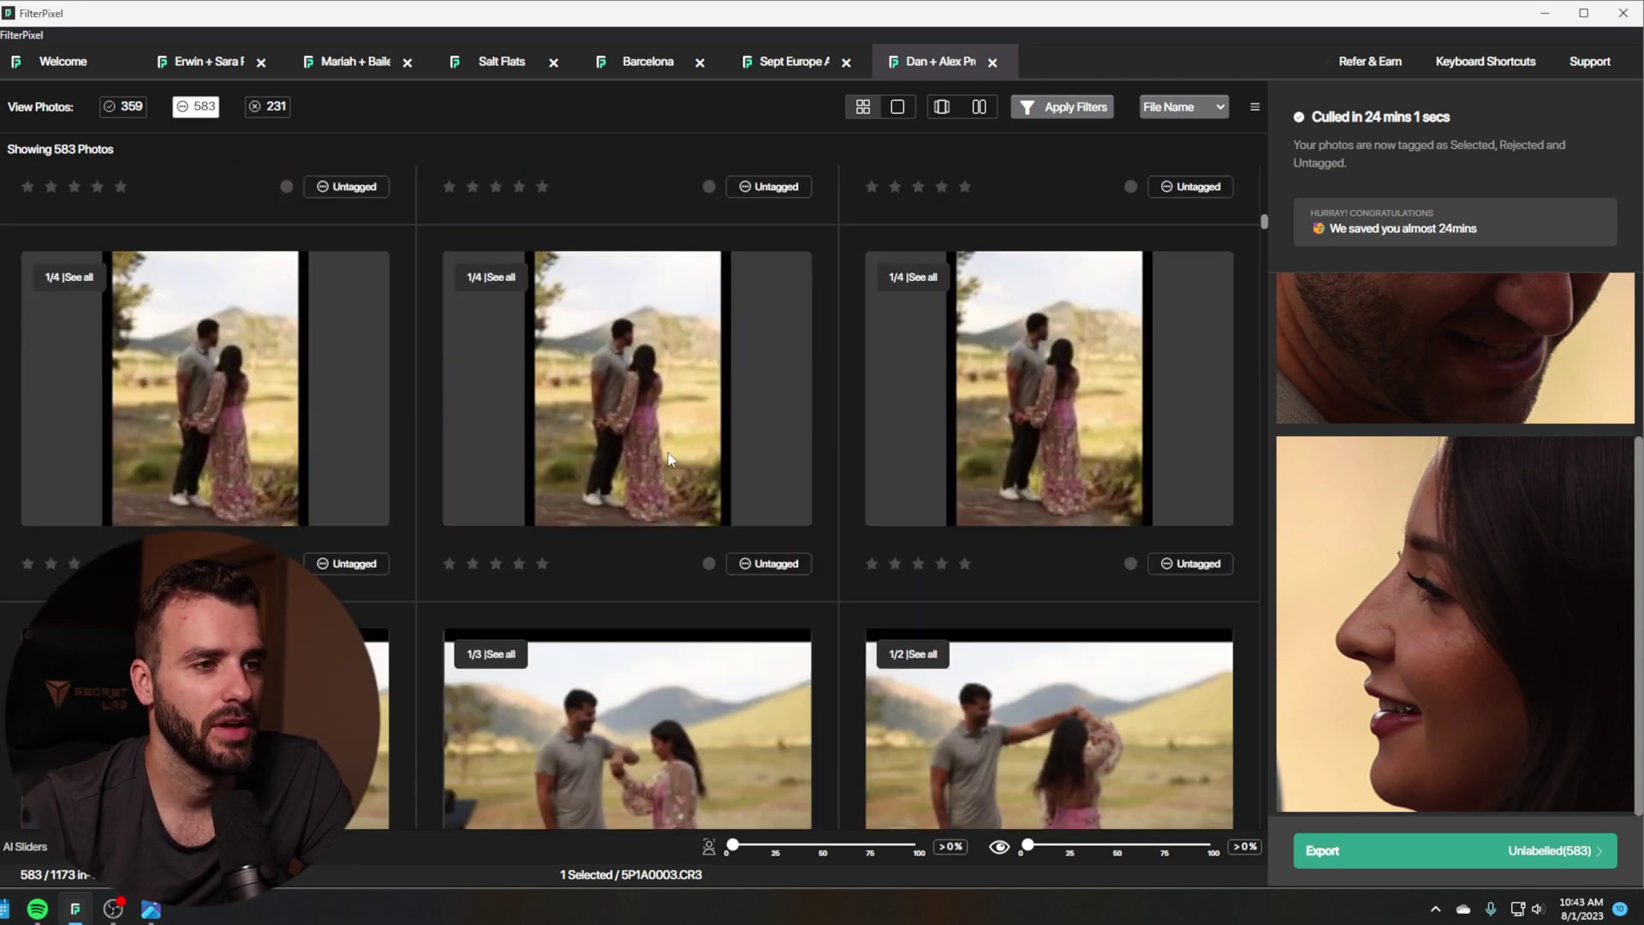
scroll(669, 460, down, 5)
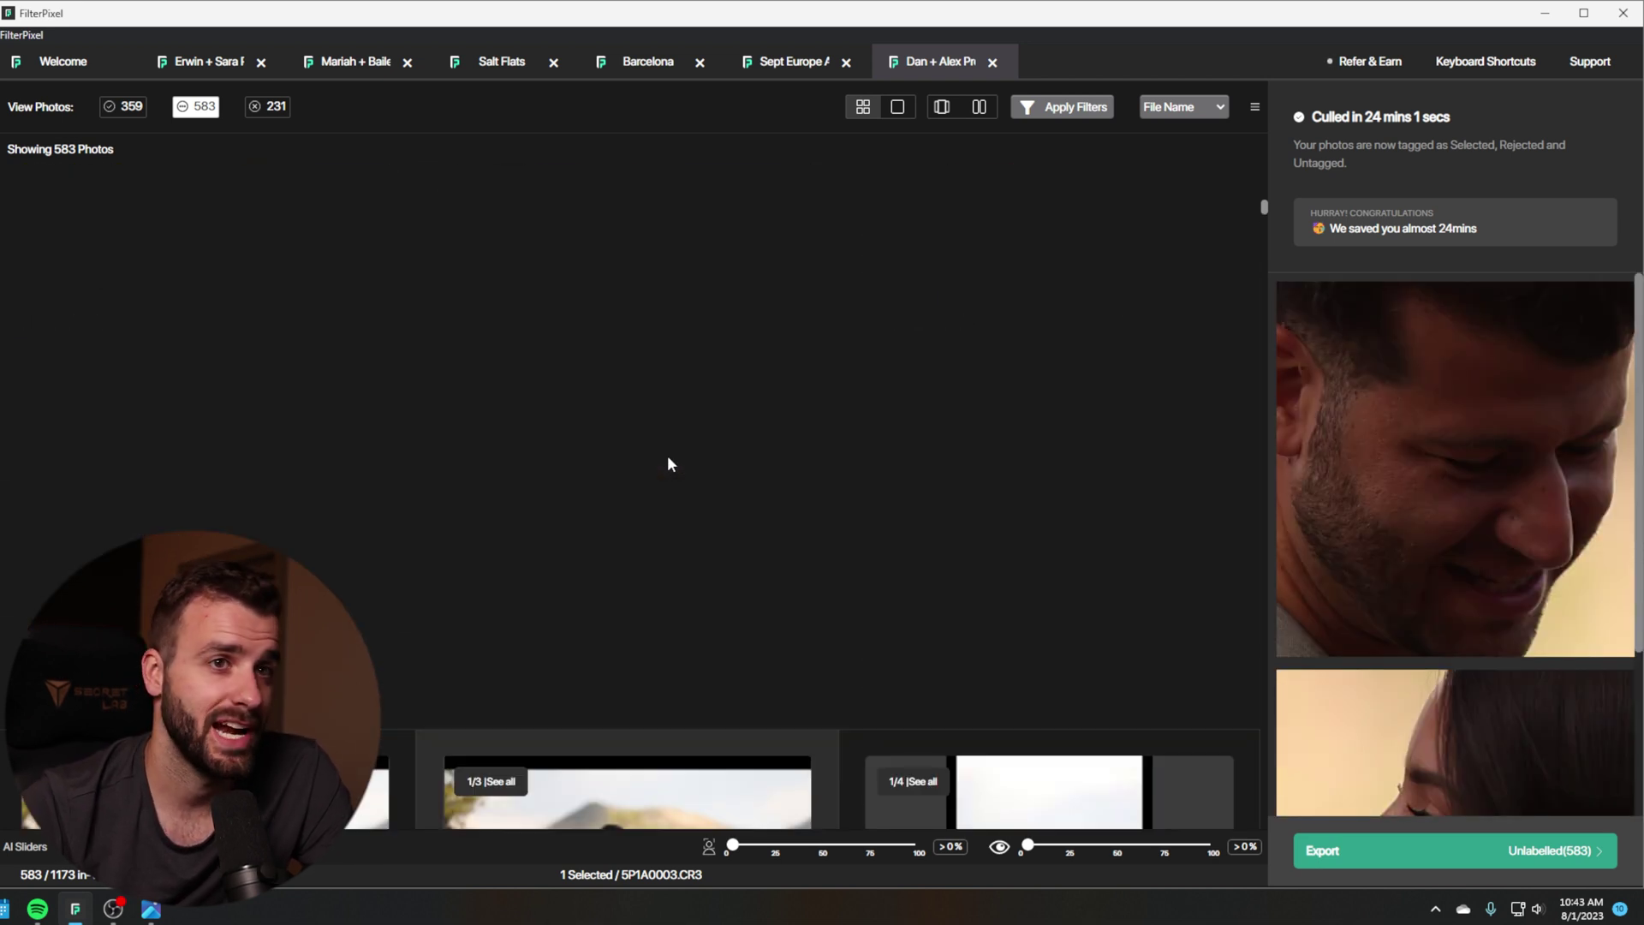